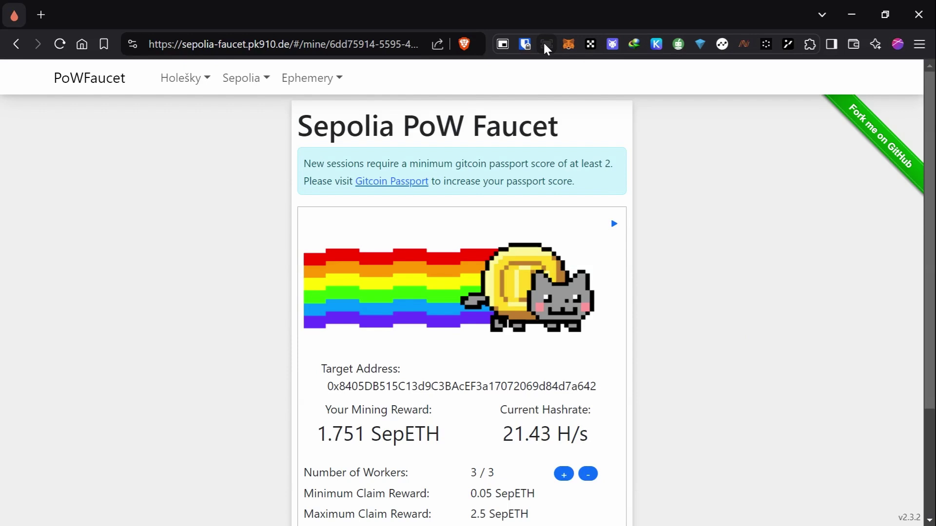
Step: Show the faucet full screen and highlight its heading and the Gitcoin Passport score notice
key(F11)
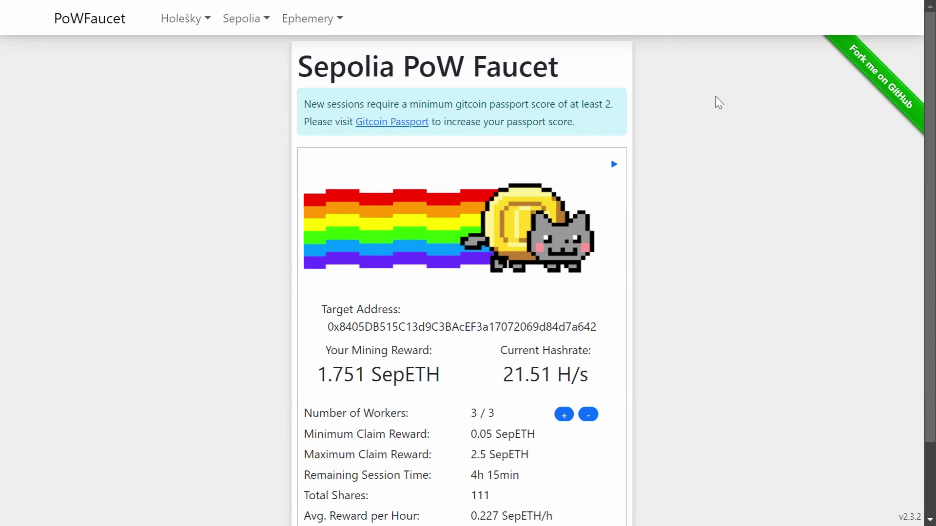
drag(305, 67, 585, 71)
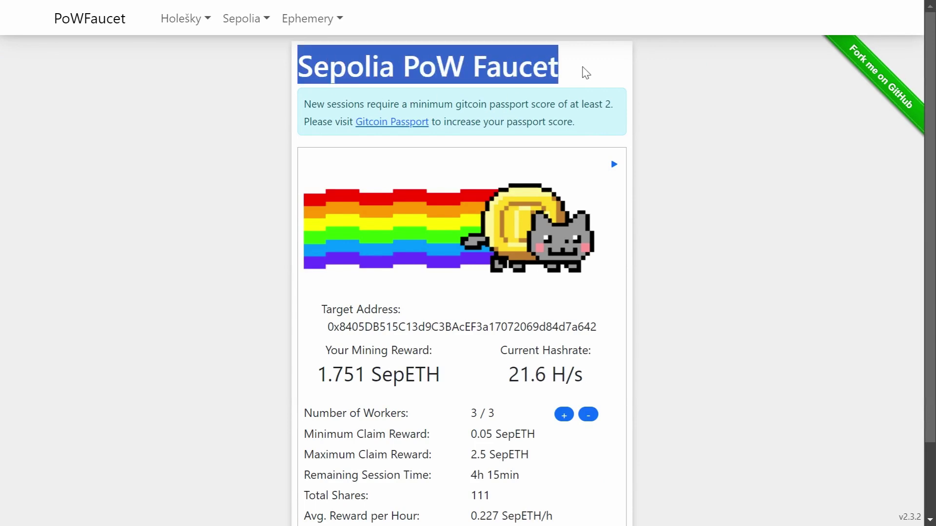
click(643, 100)
drag(301, 113, 618, 111)
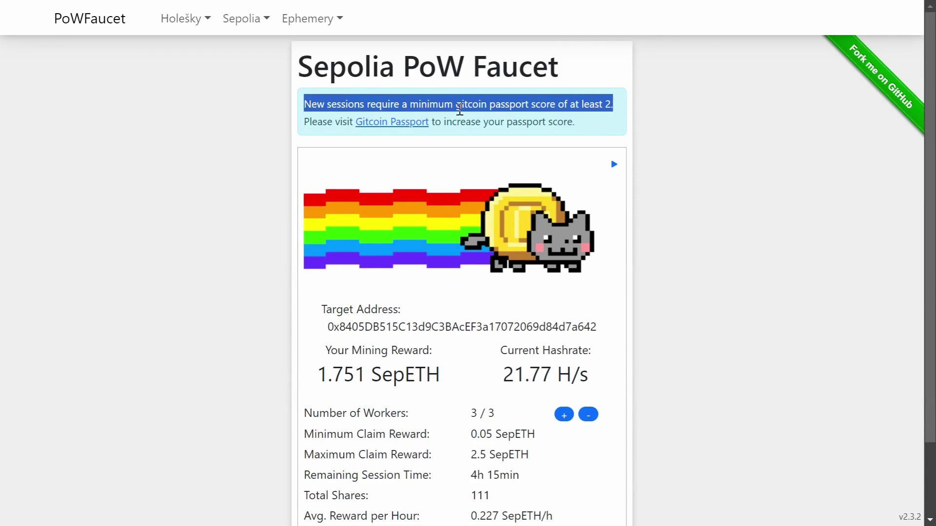
drag(306, 130, 336, 132)
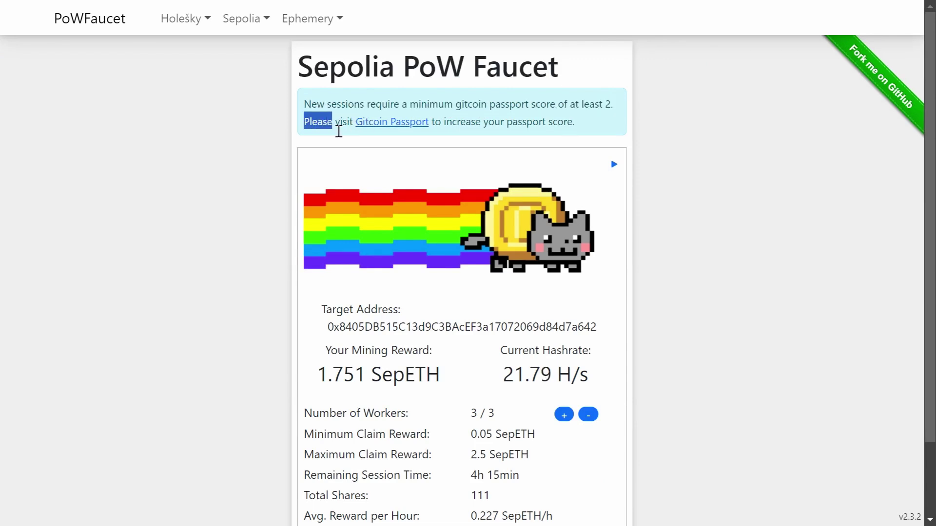
drag(338, 132, 575, 129)
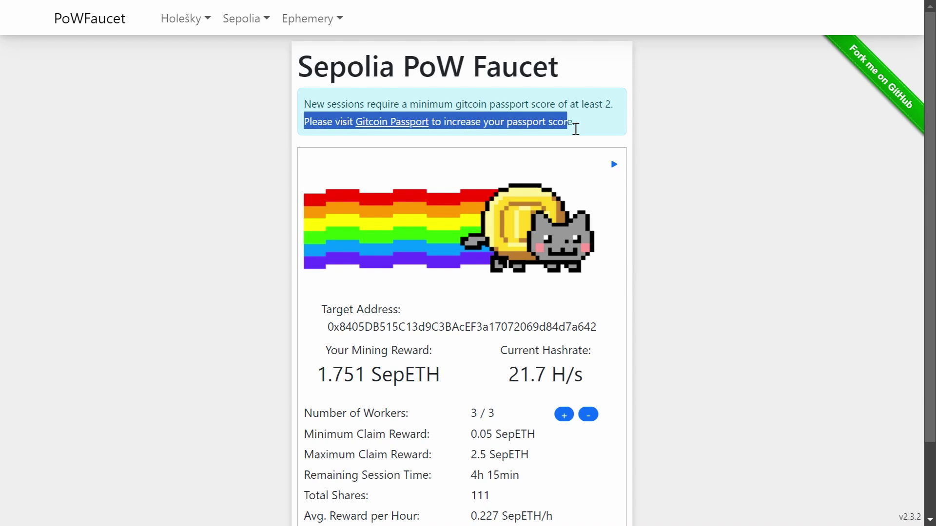
click(535, 127)
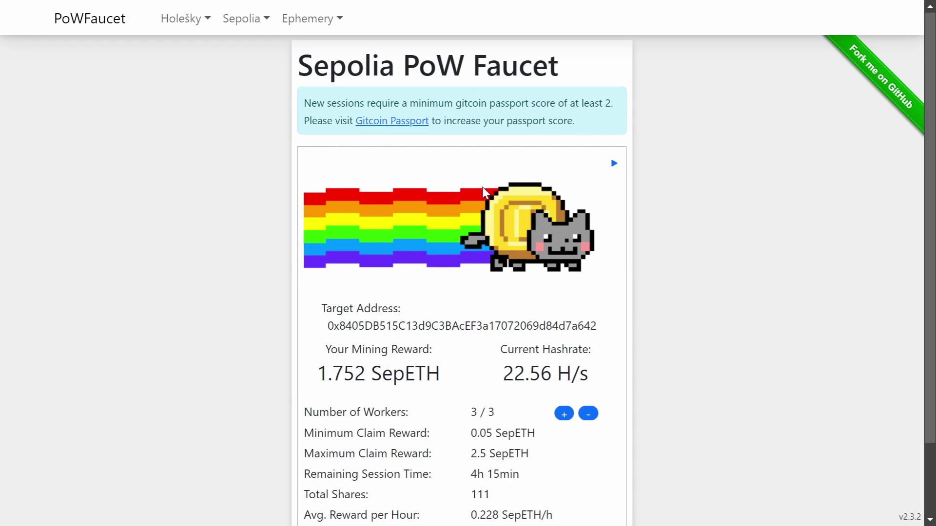
Step: Highlight the 1.752 SepETH mining reward and the 4h 14min session time remaining
scroll(482, 190, down, 1)
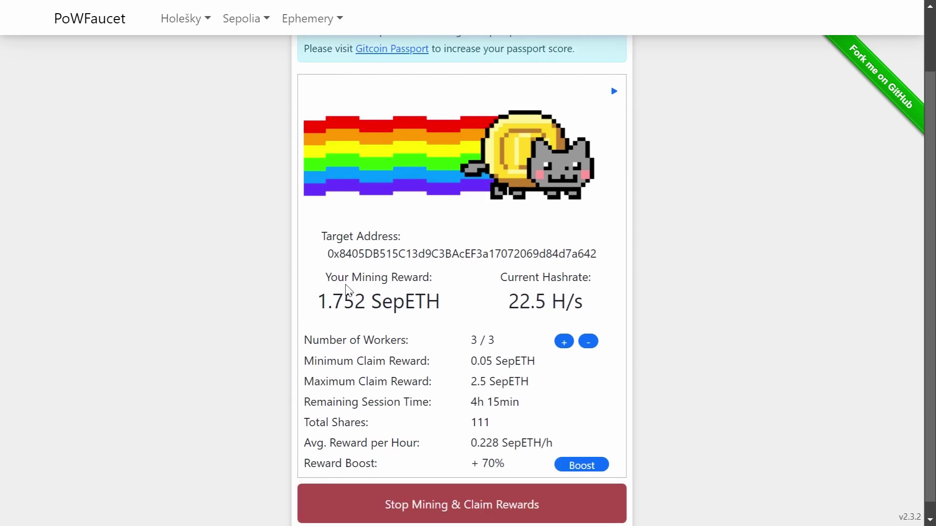
drag(323, 280, 445, 303)
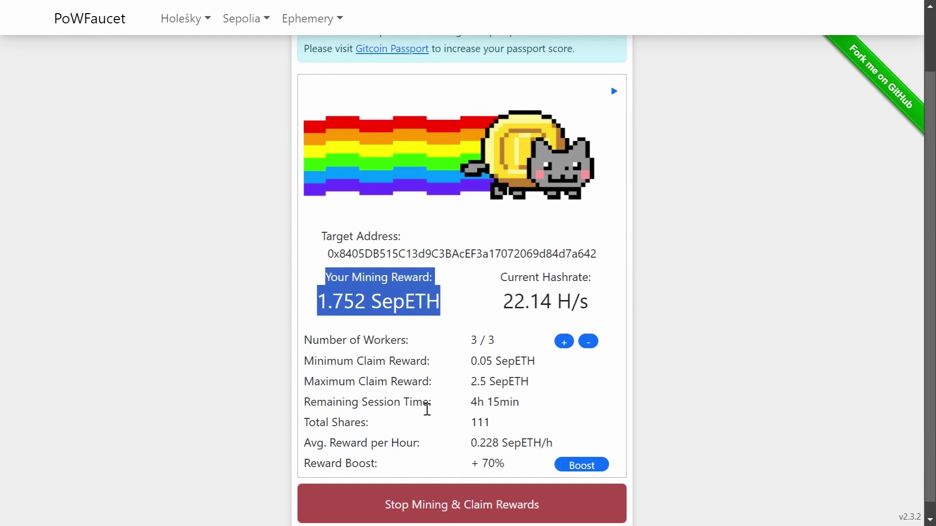
drag(306, 405, 532, 404)
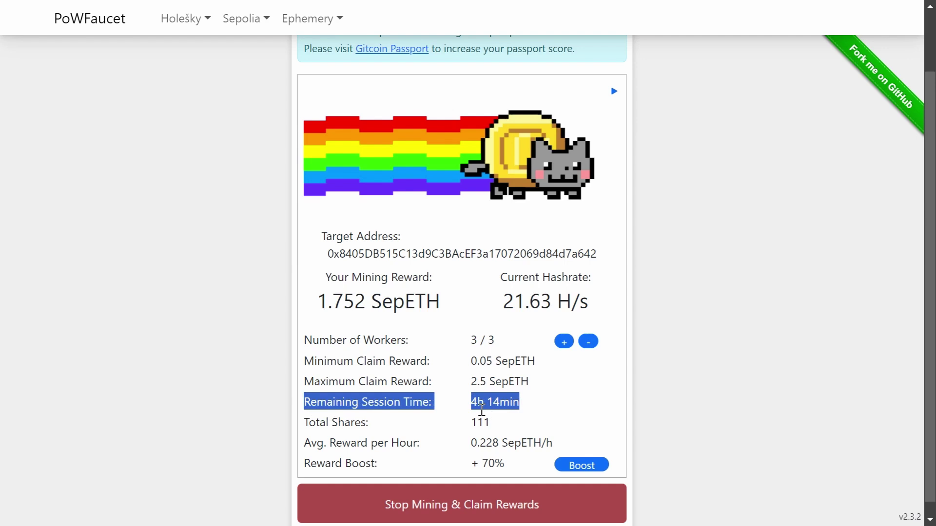
scroll(321, 317, up, 2)
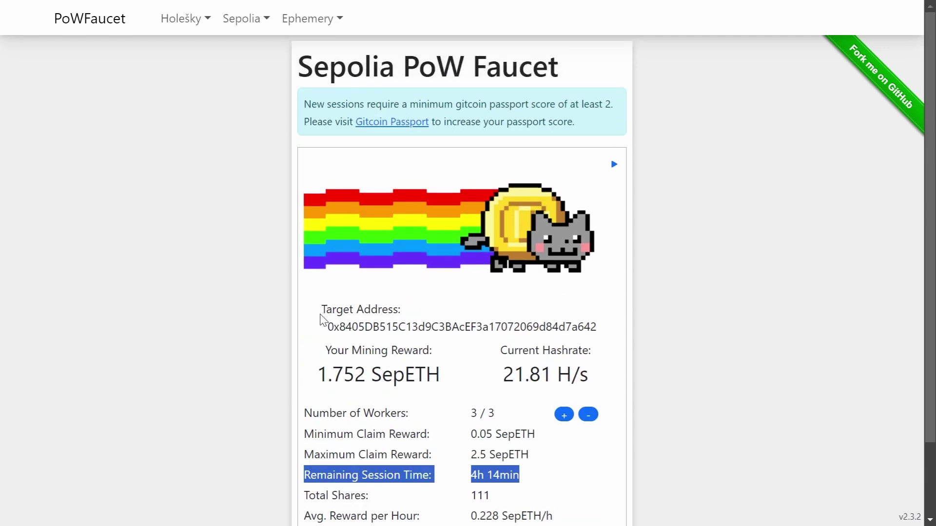
drag(318, 378, 370, 391)
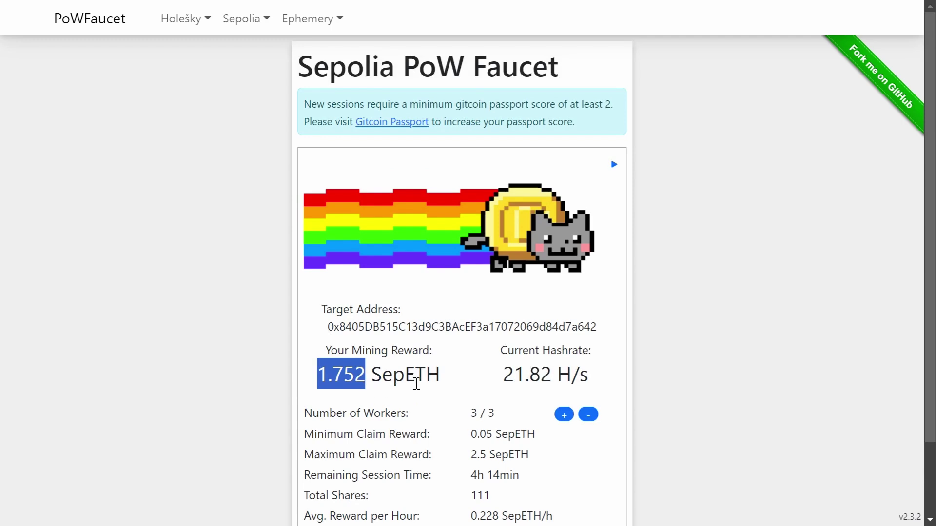
drag(317, 383, 457, 385)
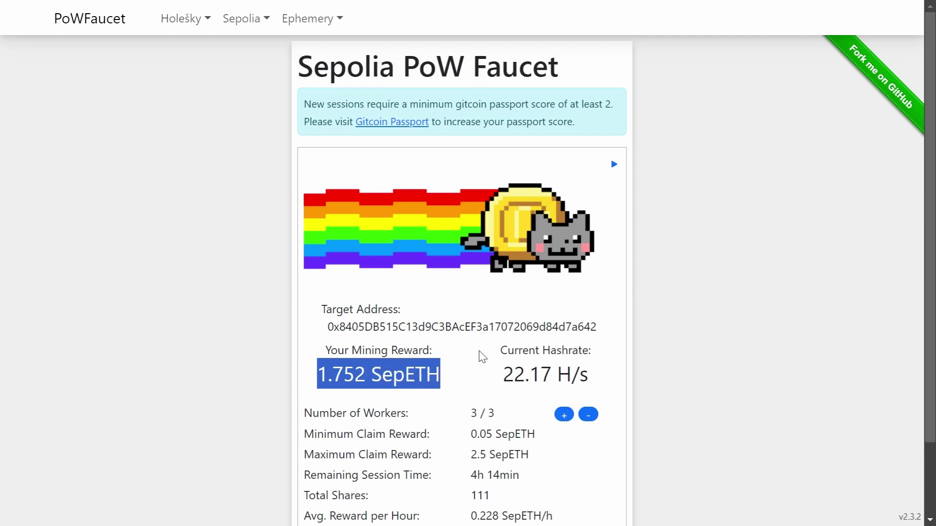
scroll(370, 380, down, 1)
scroll(355, 382, up, 1)
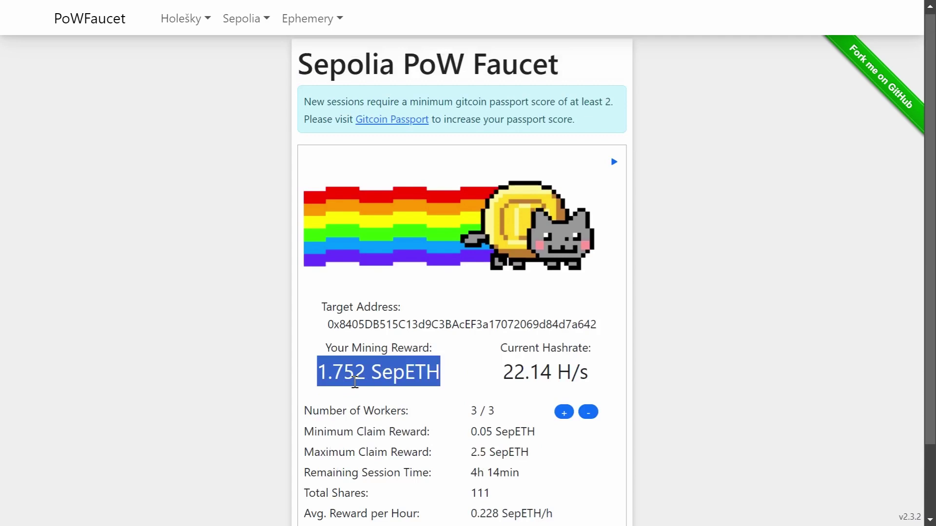
click(334, 383)
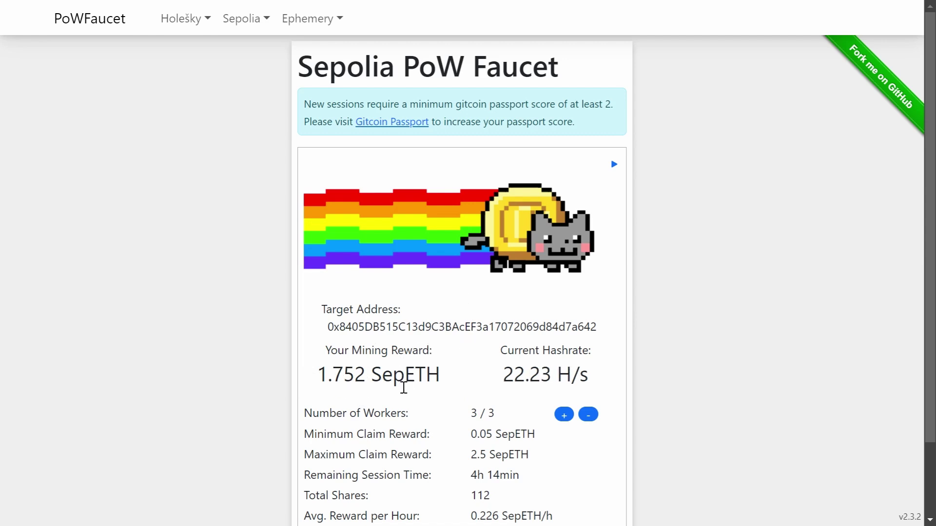
drag(372, 384, 416, 389)
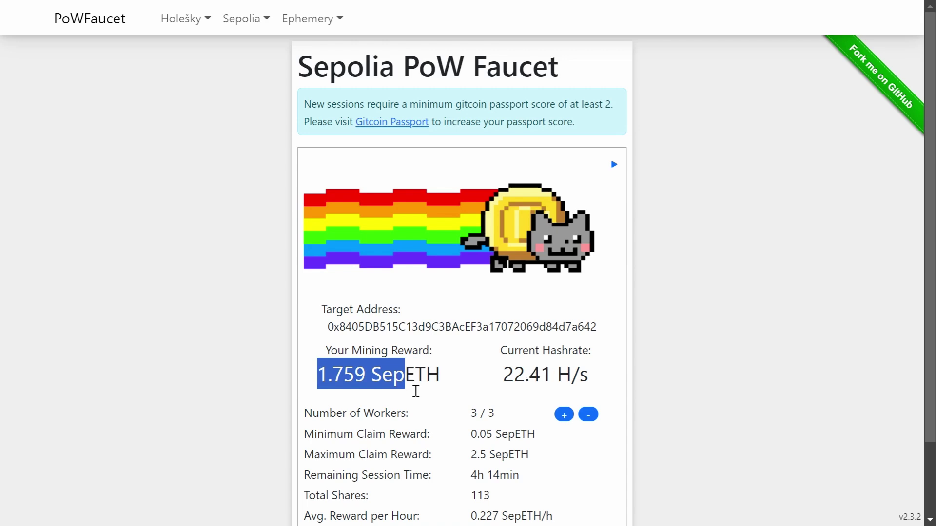
click(414, 390)
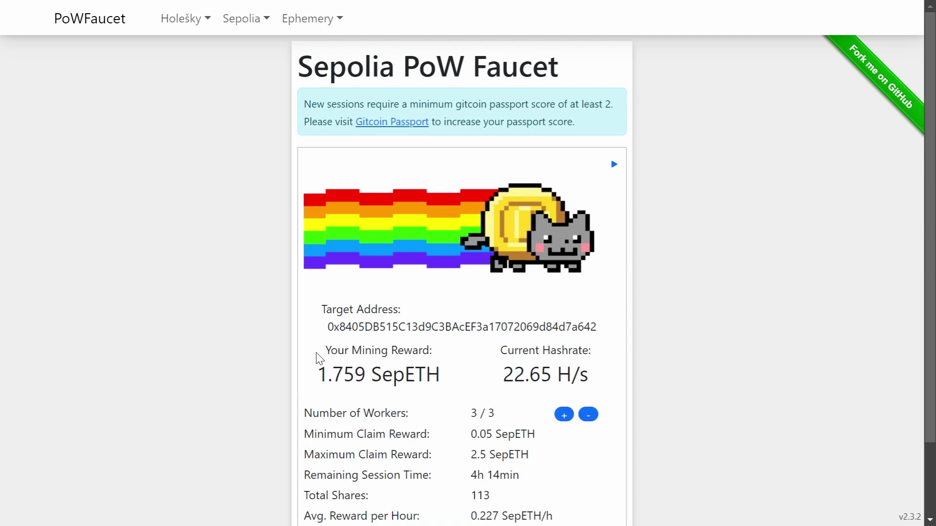
drag(317, 355, 447, 386)
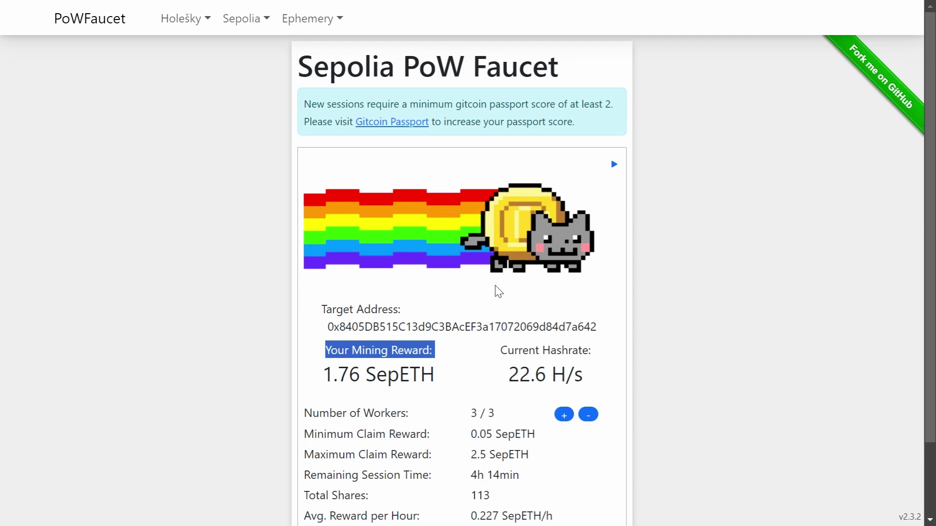
scroll(553, 261, down, 3)
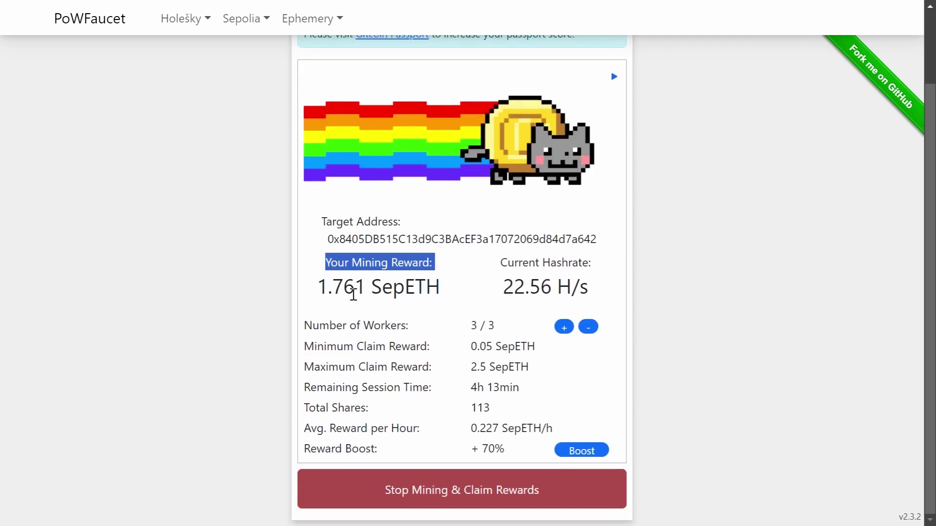
drag(320, 293, 208, 324)
click(403, 293)
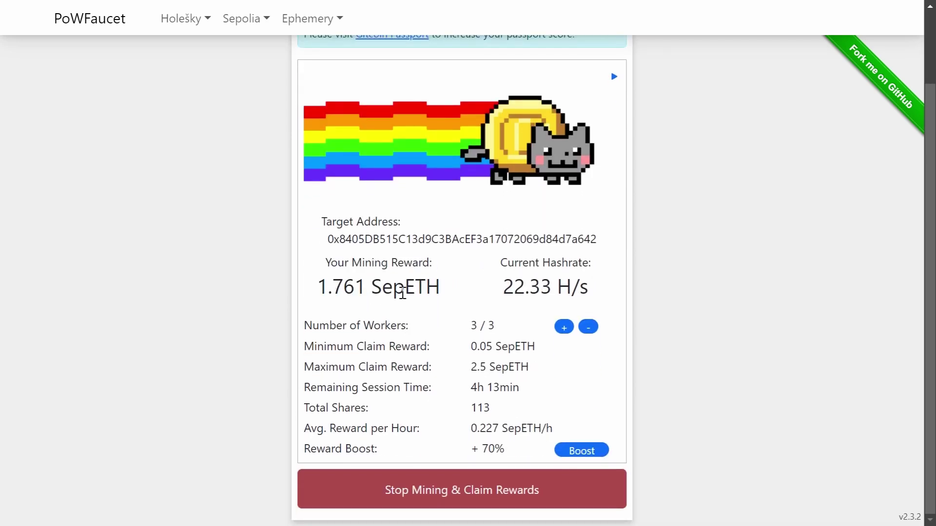
drag(415, 294, 442, 294)
click(343, 299)
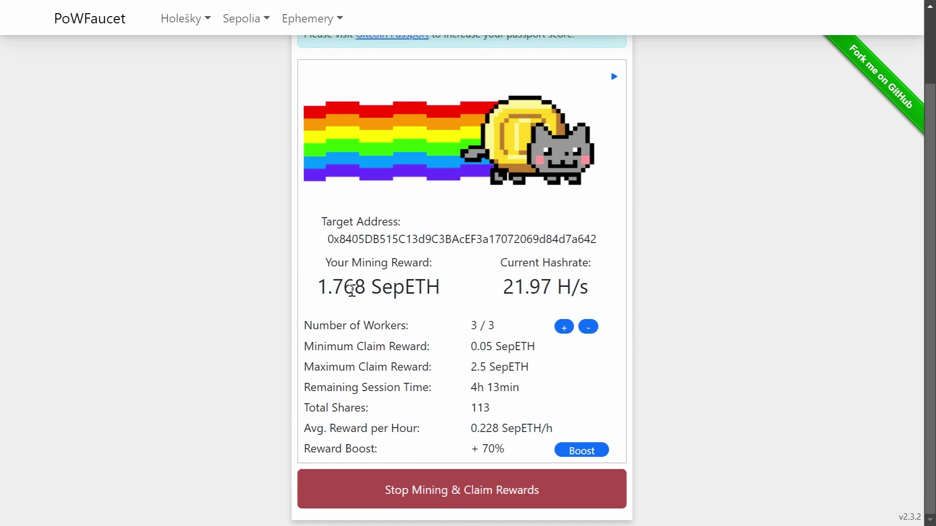
drag(328, 301, 461, 291)
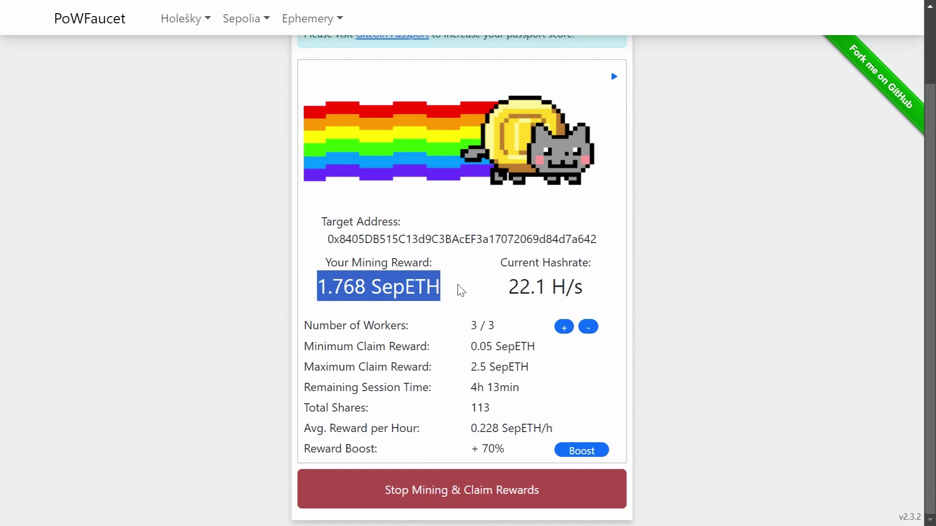
click(239, 391)
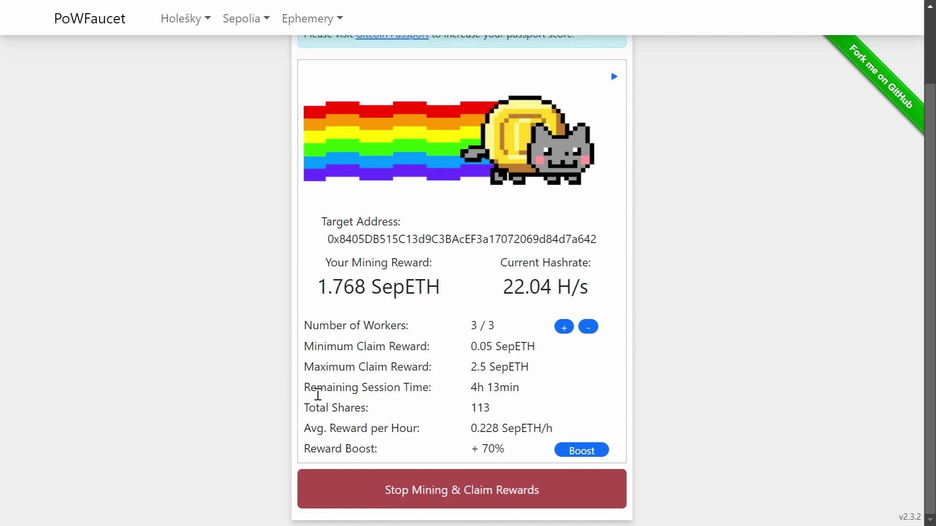
drag(303, 396, 527, 391)
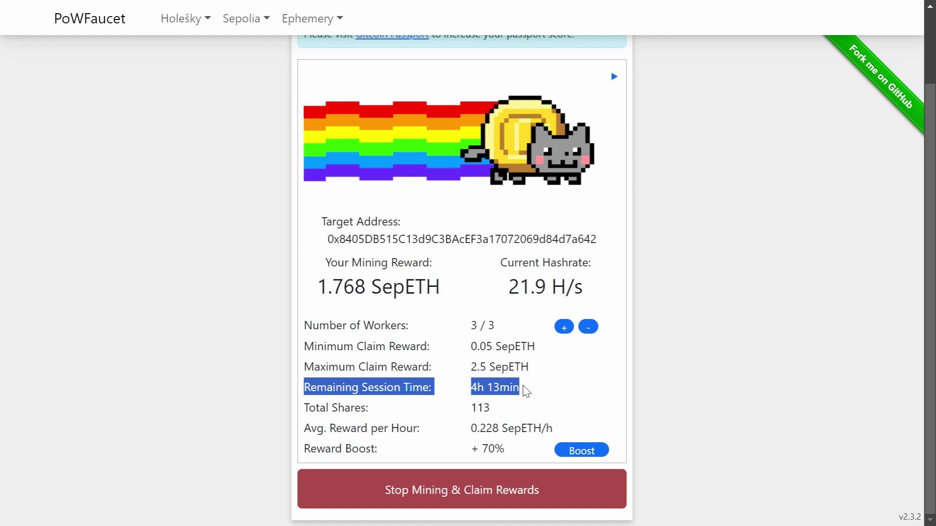
click(247, 428)
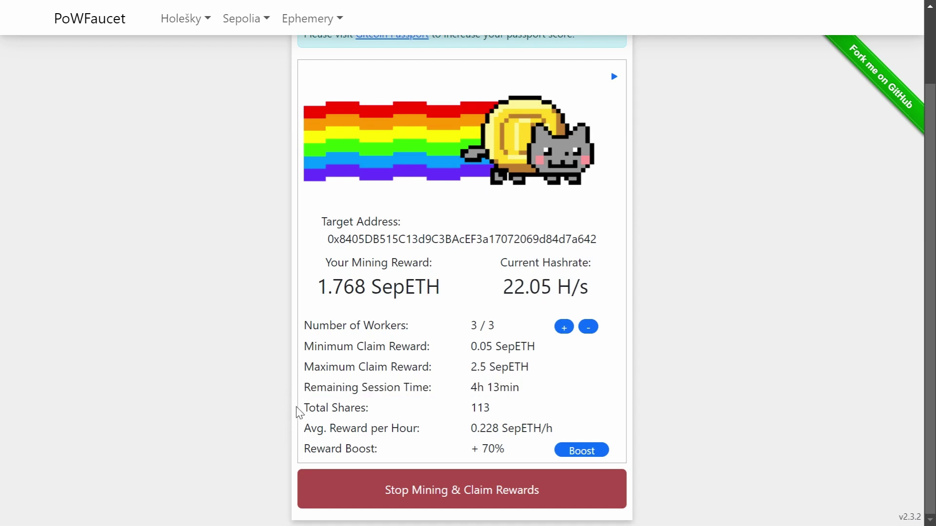
drag(315, 408, 564, 446)
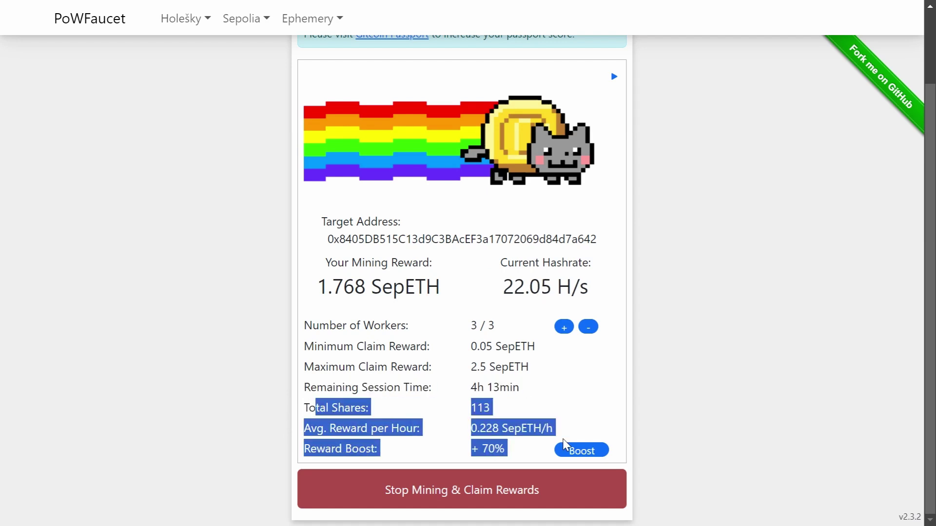
click(321, 445)
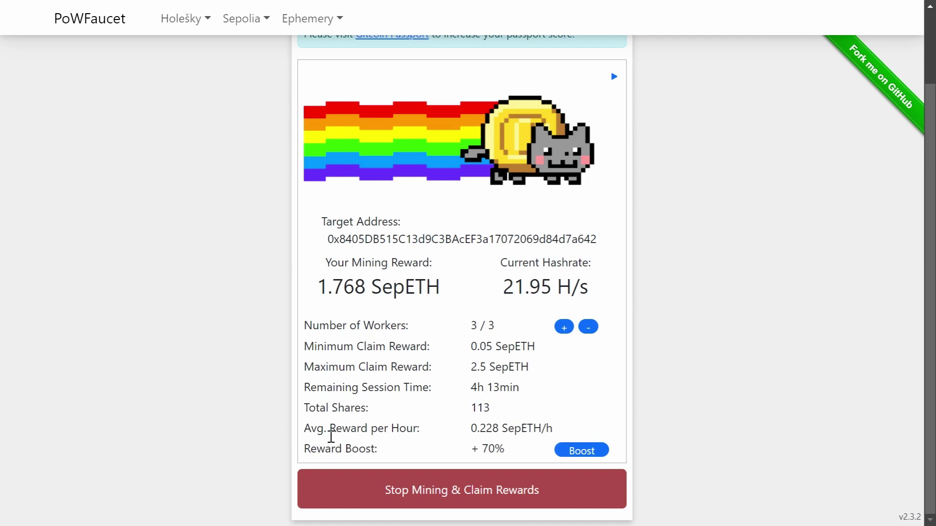
drag(342, 432, 537, 430)
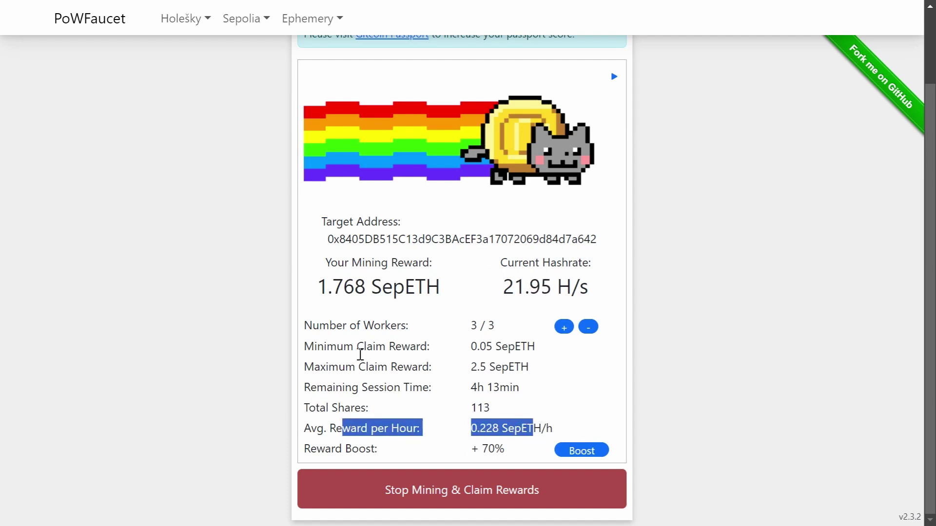
scroll(317, 351, up, 3)
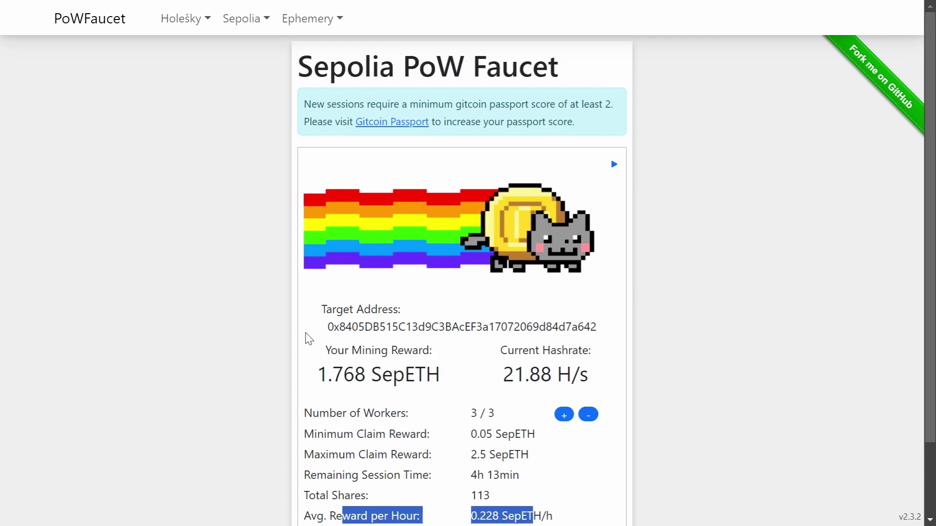
mouse_move(472, 5)
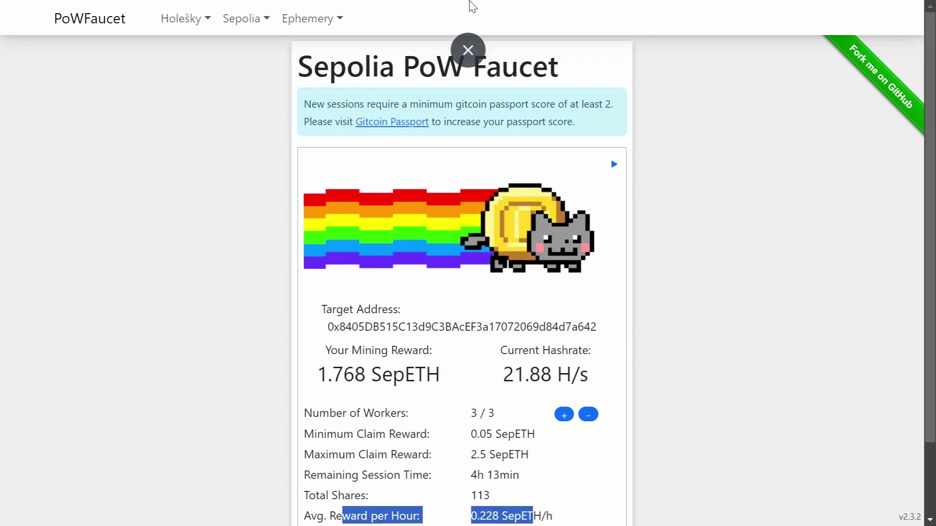
Step: Exit full screen, maximize the browser, and open Gitcoin Passport in a new tab
click(473, 47)
click(672, 47)
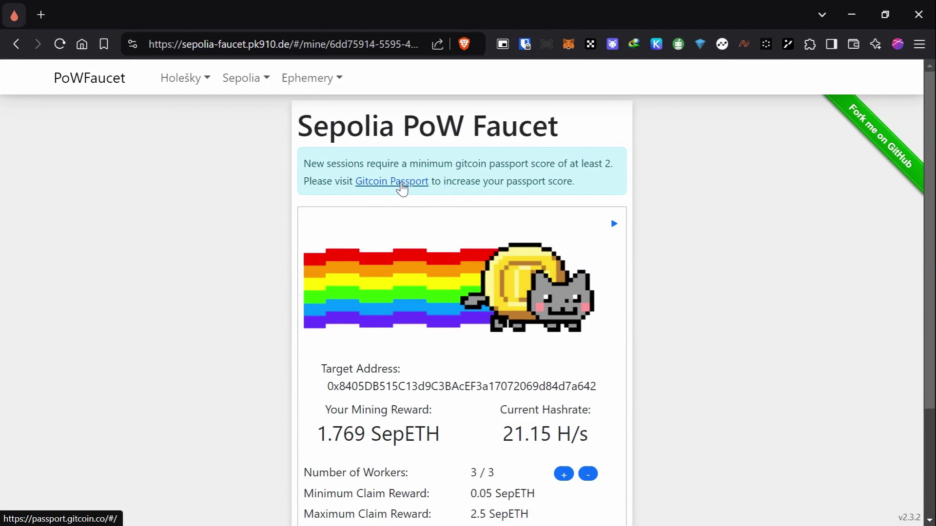
right_click(401, 183)
click(437, 195)
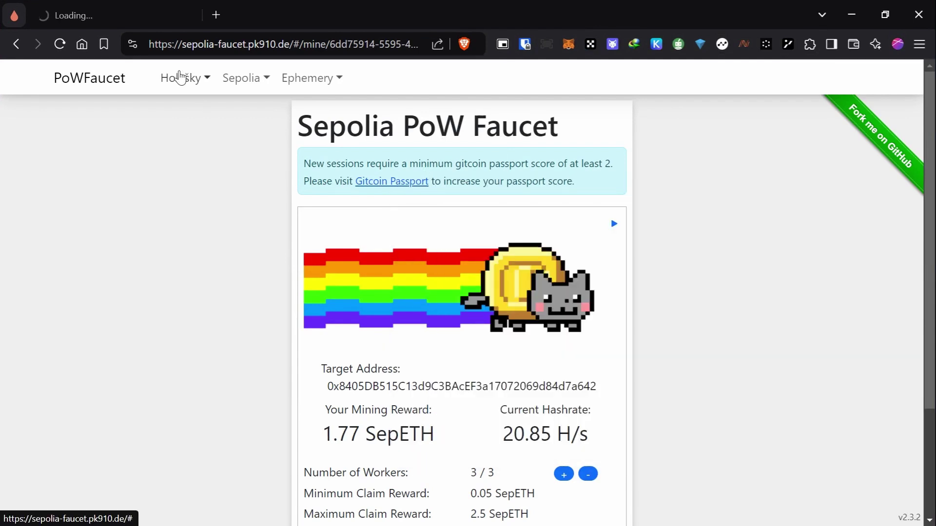
click(103, 13)
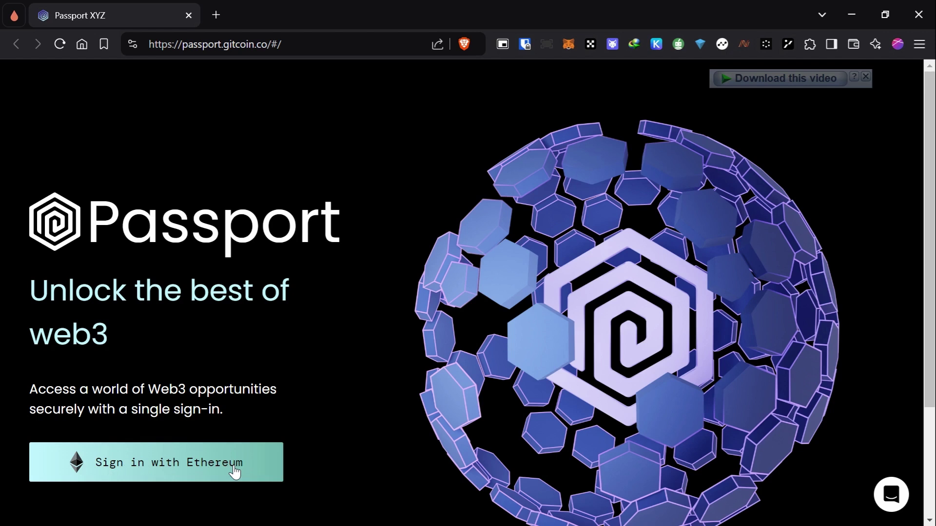
Step: Open MetaMask and highlight the 0.6296 ETH balance on the current network
click(574, 47)
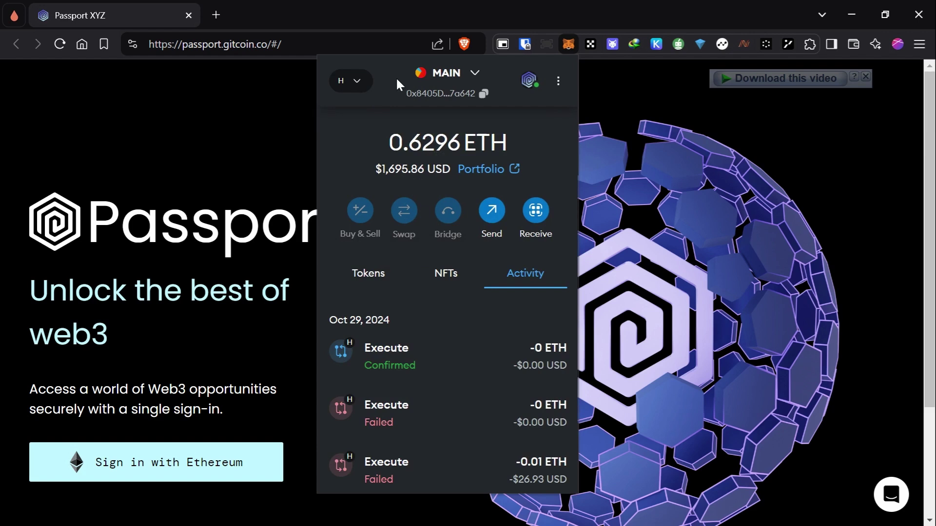
click(359, 81)
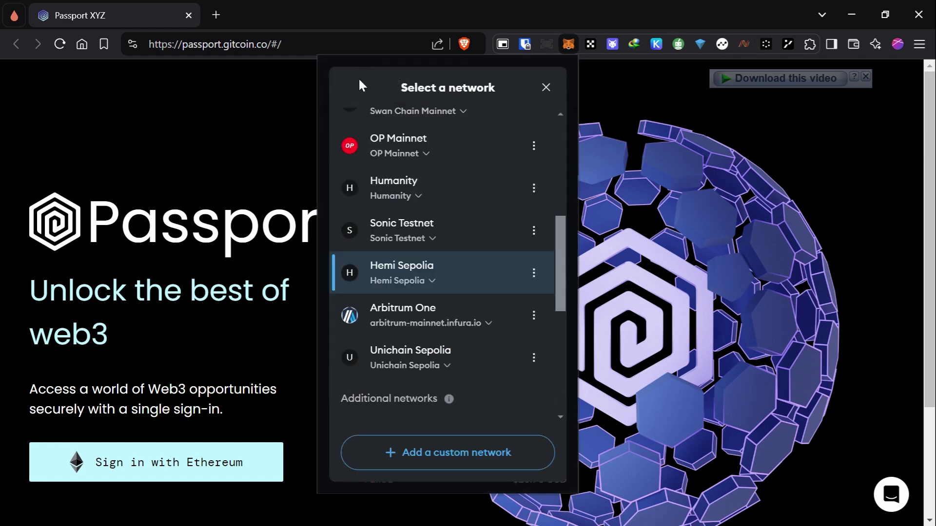
click(546, 88)
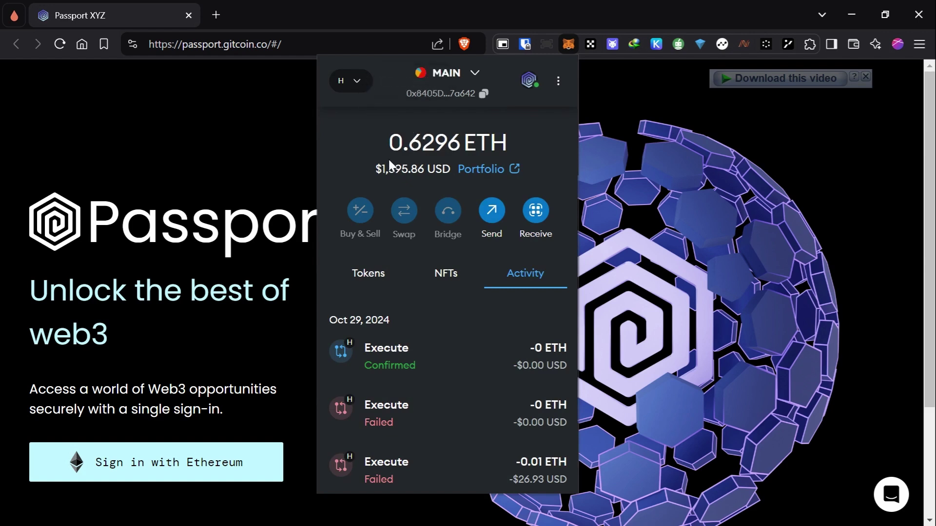
drag(378, 146, 504, 159)
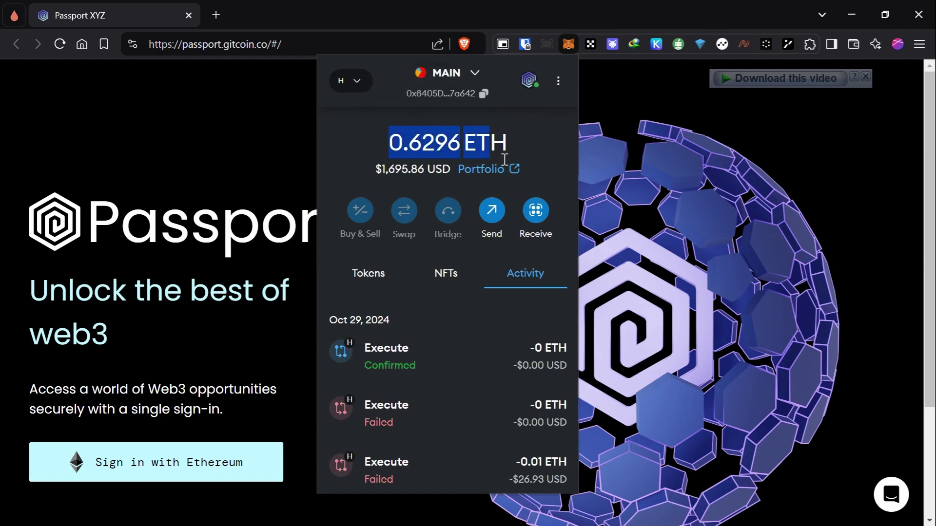
double_click(428, 149)
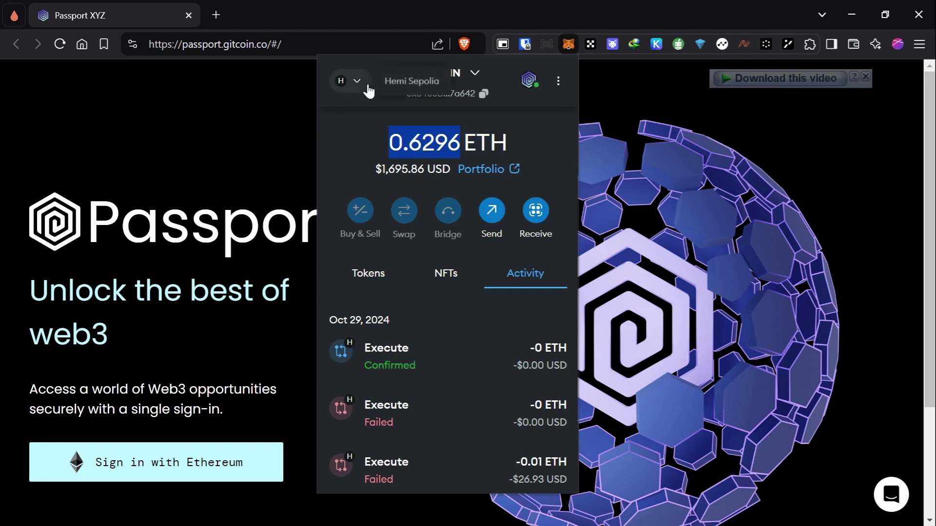
Step: Switch MetaMask to Sepolia and check the 4.4679 SepoliaETH balance and activity
click(350, 81)
scroll(421, 324, down, 5)
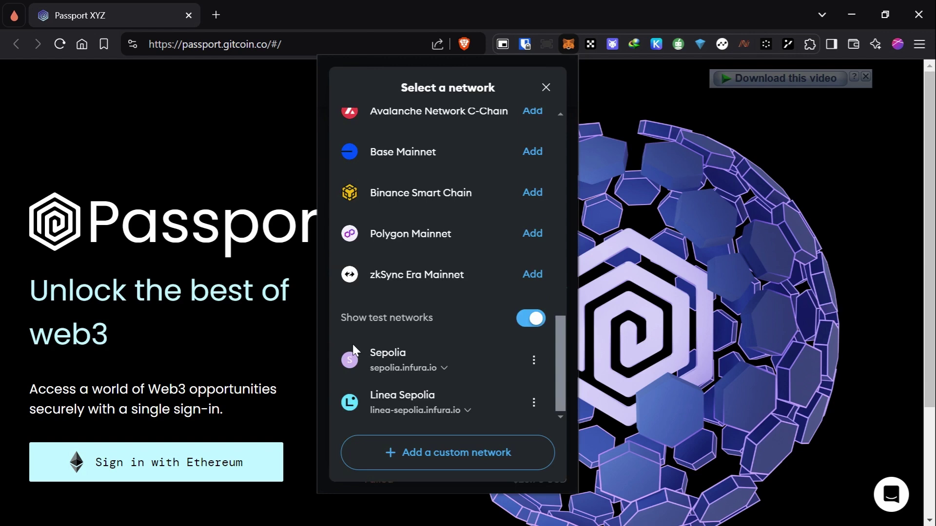
click(355, 361)
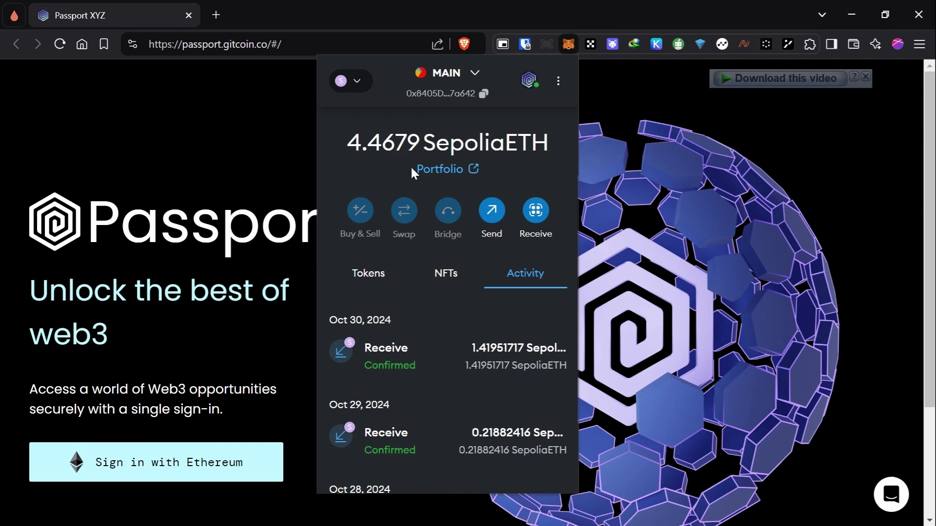
click(627, 107)
drag(349, 143, 551, 161)
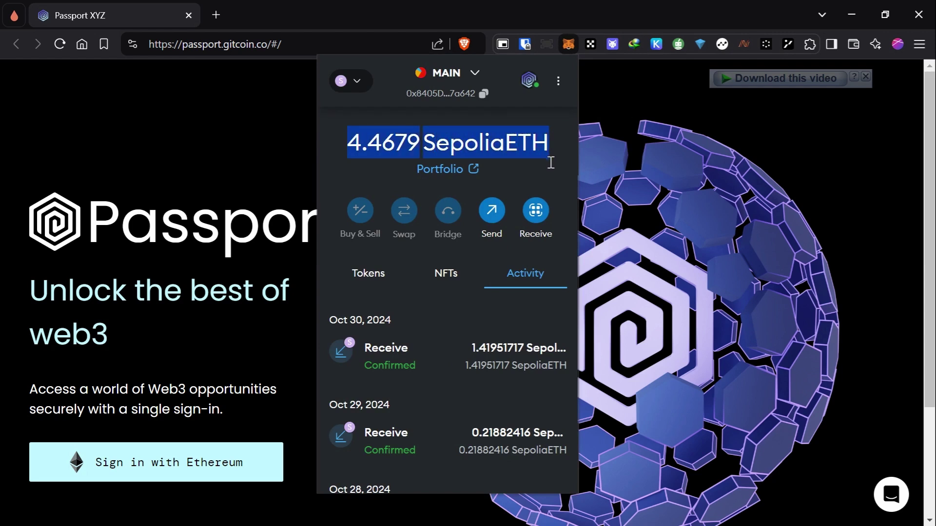
click(499, 151)
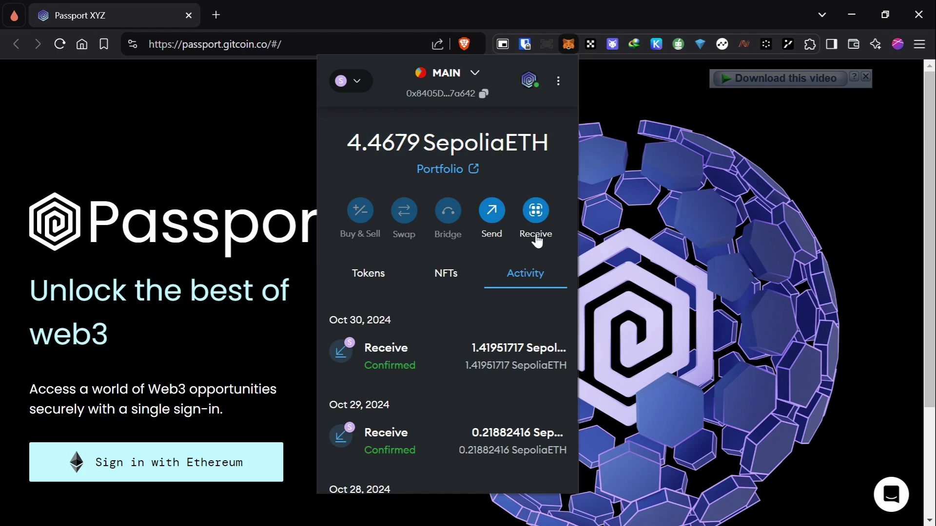
scroll(374, 341, down, 2)
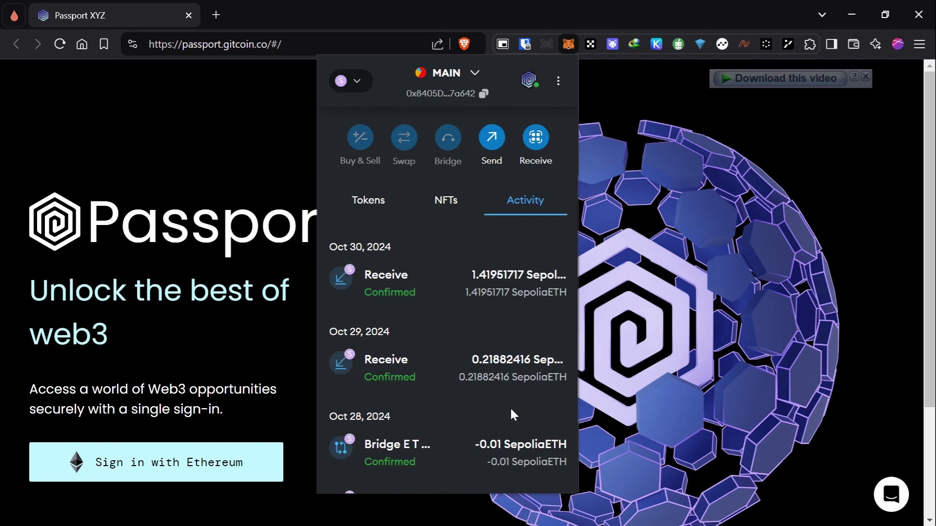
scroll(464, 273, up, 2)
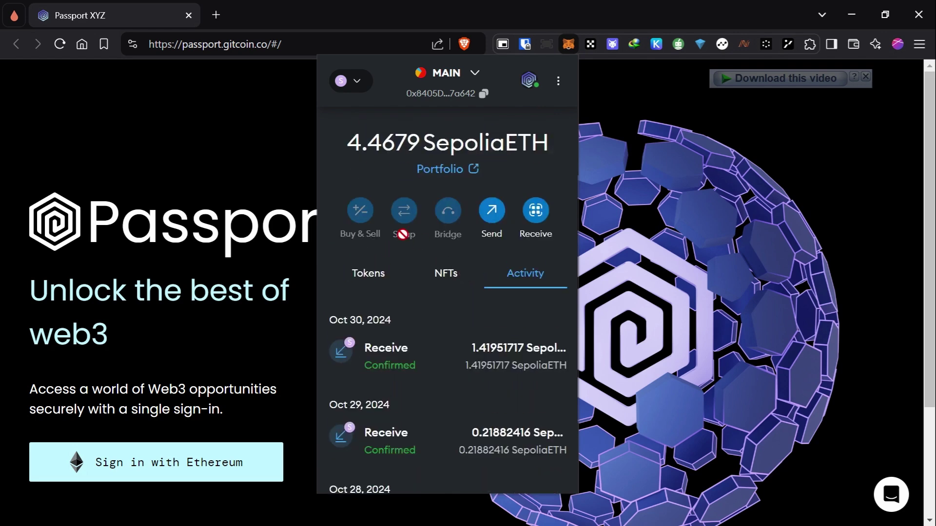
Step: Dismiss the wallet panel and choose MetaMask as the Passport sign-in wallet
click(242, 201)
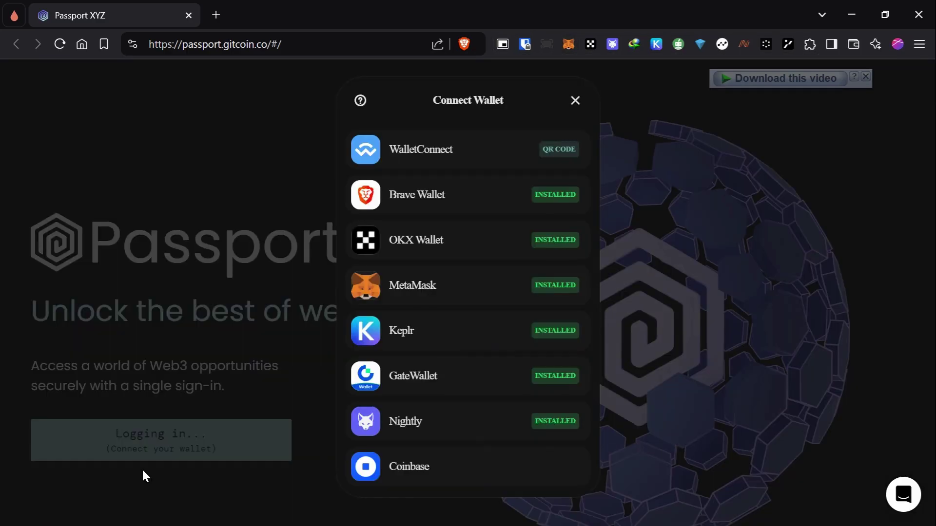
click(434, 285)
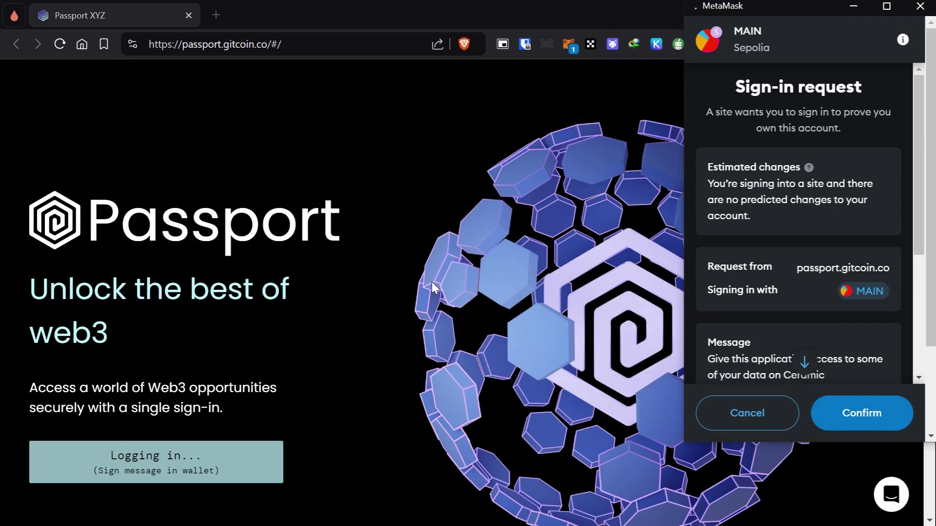
scroll(813, 212, down, 5)
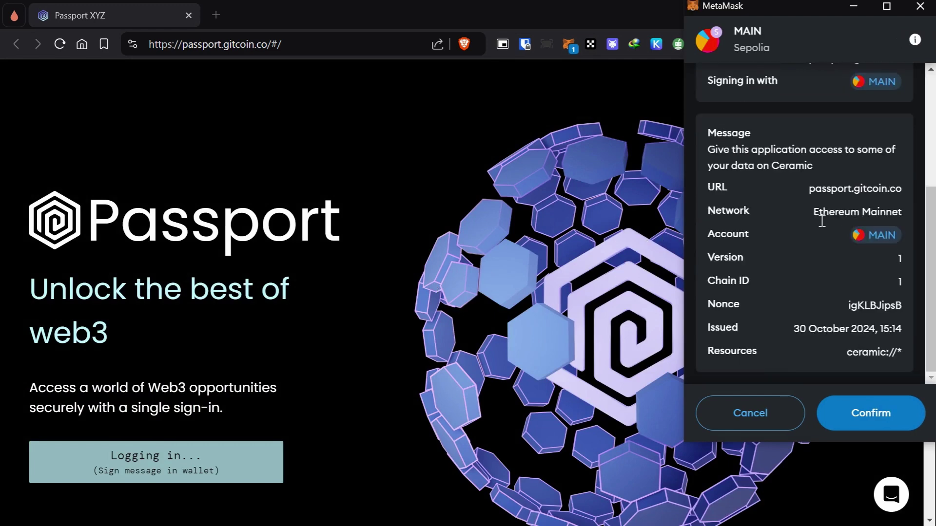
scroll(816, 214, up, 5)
scroll(826, 194, down, 5)
scroll(868, 366, up, 4)
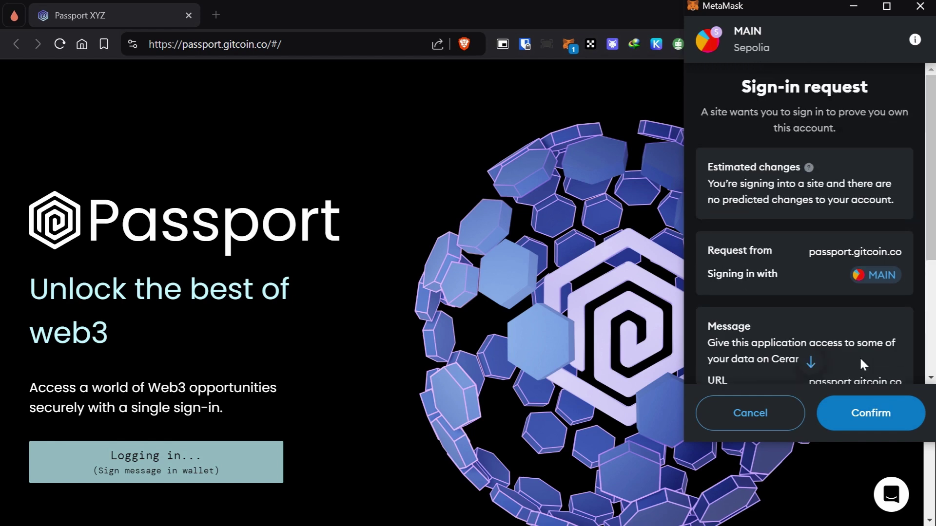
Step: Approve the MetaMask sign-in, tick 'Skip this screen next time', and continue to the dashboard
click(870, 416)
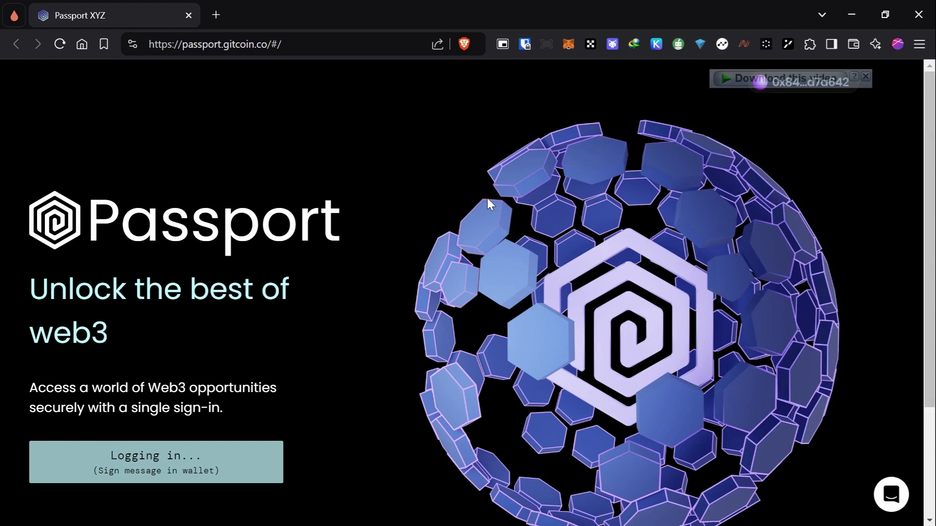
scroll(487, 198, down, 3)
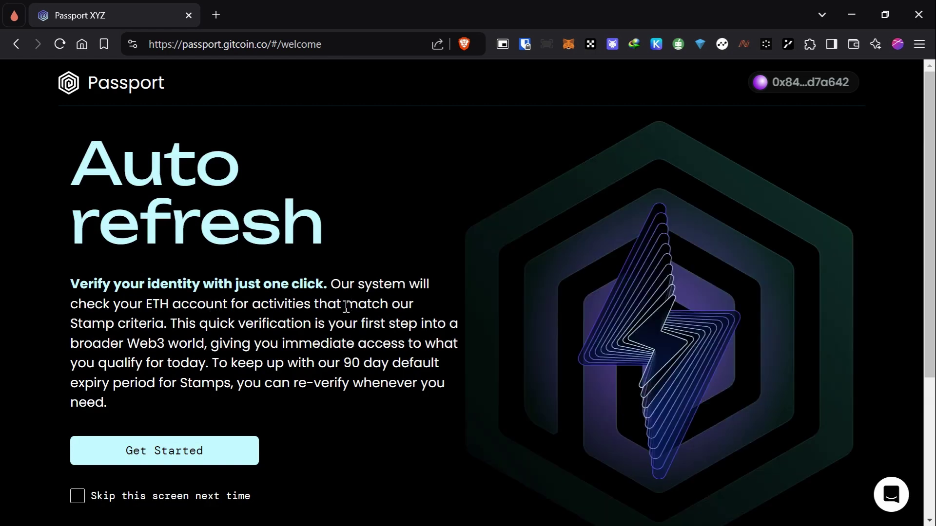
scroll(345, 306, down, 1)
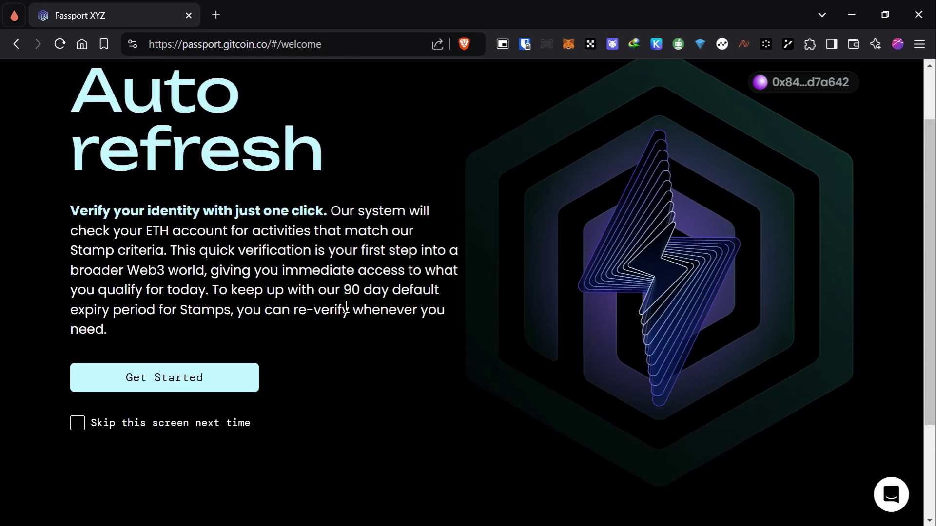
click(80, 431)
click(162, 376)
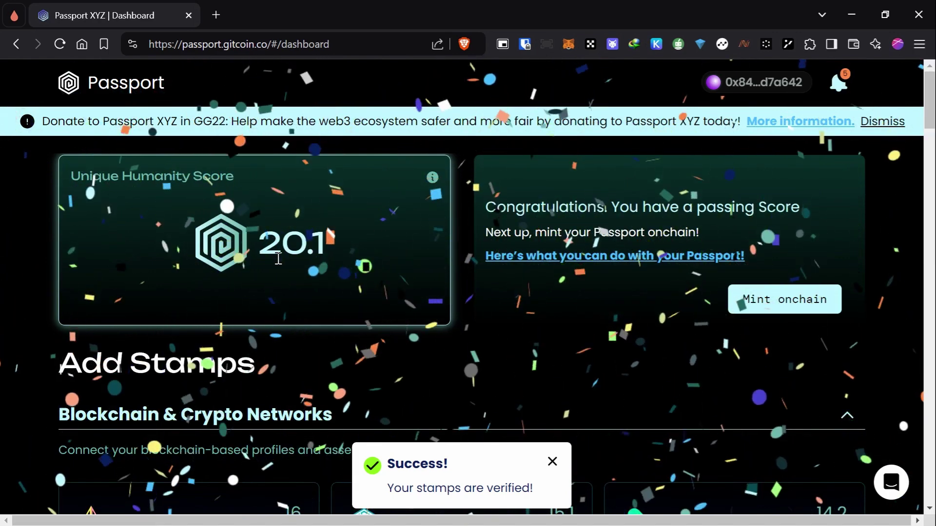
Step: Highlight the passing Unique Humanity Score of 20.1 on the dashboard
drag(259, 244, 312, 260)
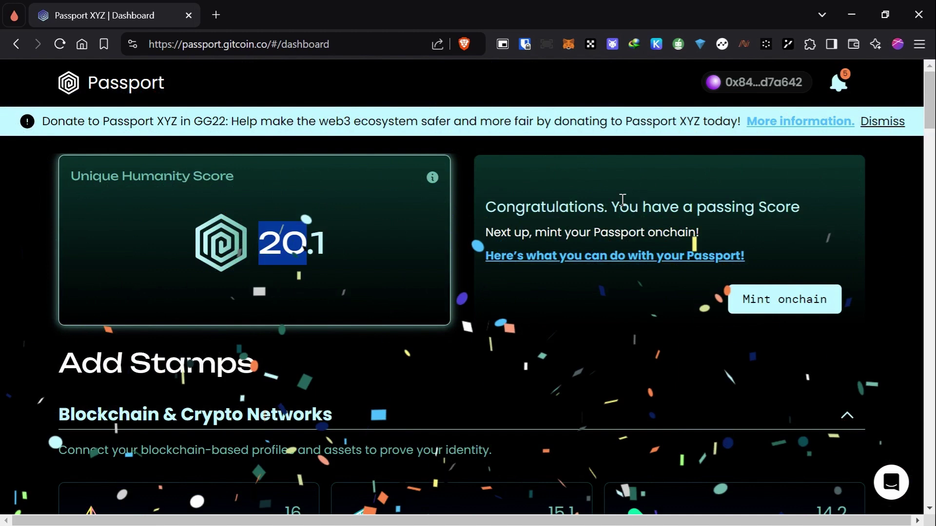
drag(698, 208, 802, 207)
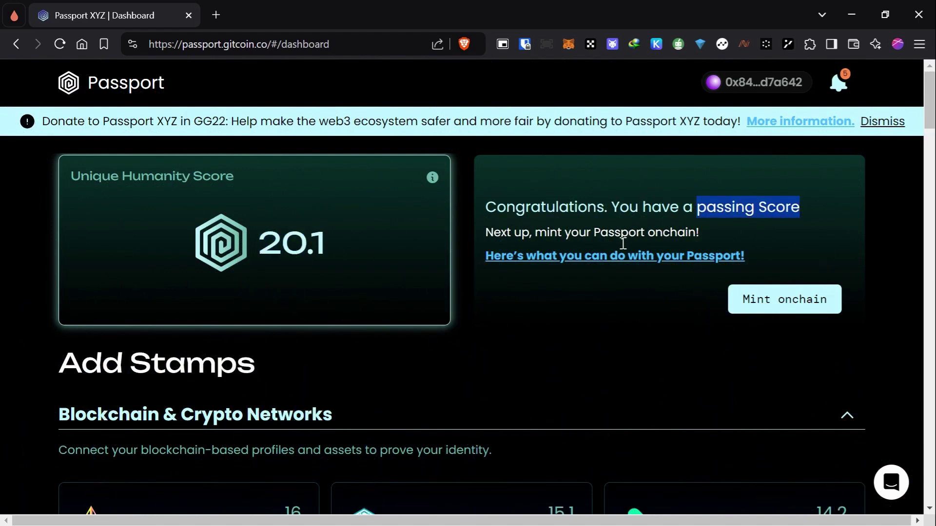
click(694, 241)
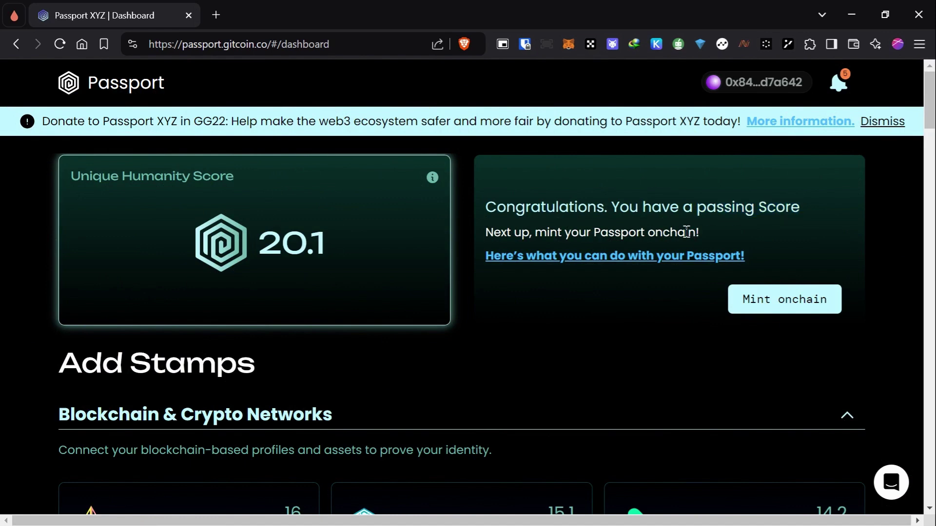
scroll(292, 282, down, 2)
scroll(279, 295, up, 2)
drag(271, 252, 315, 257)
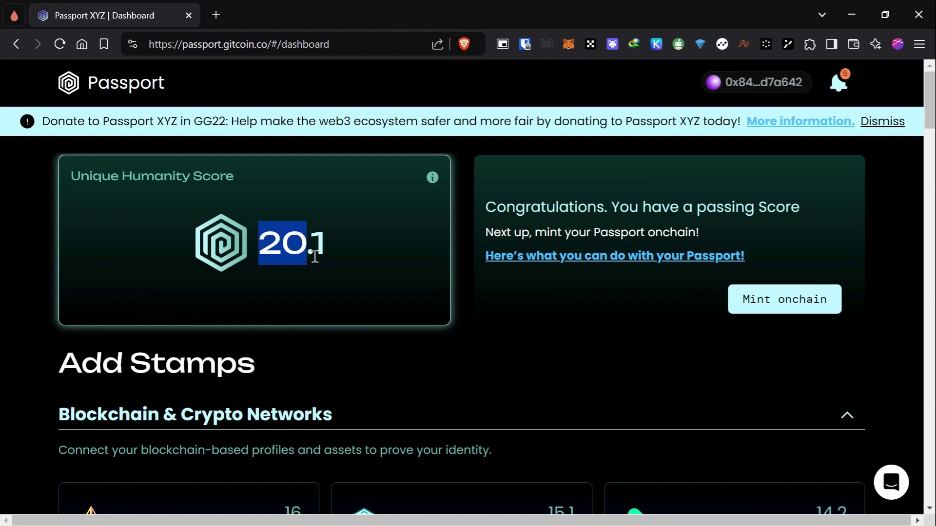
scroll(522, 215, down, 7)
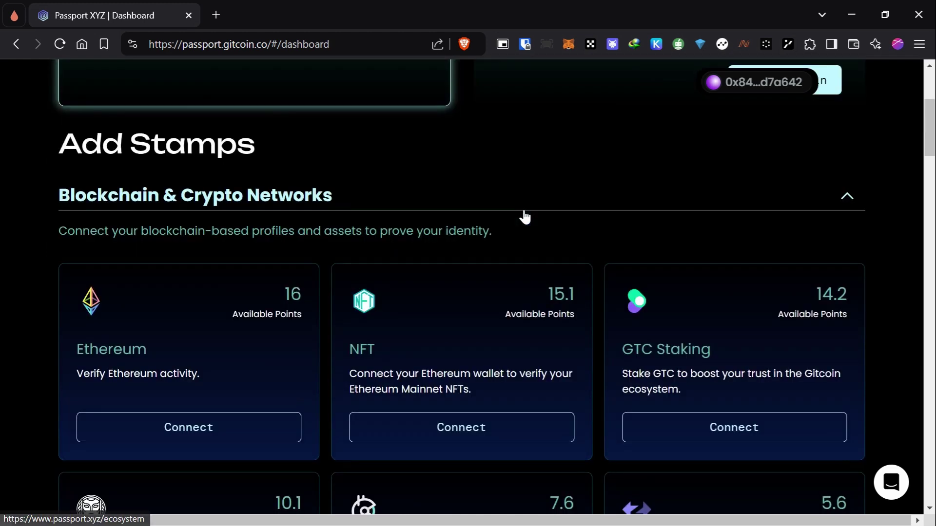
scroll(522, 216, down, 2)
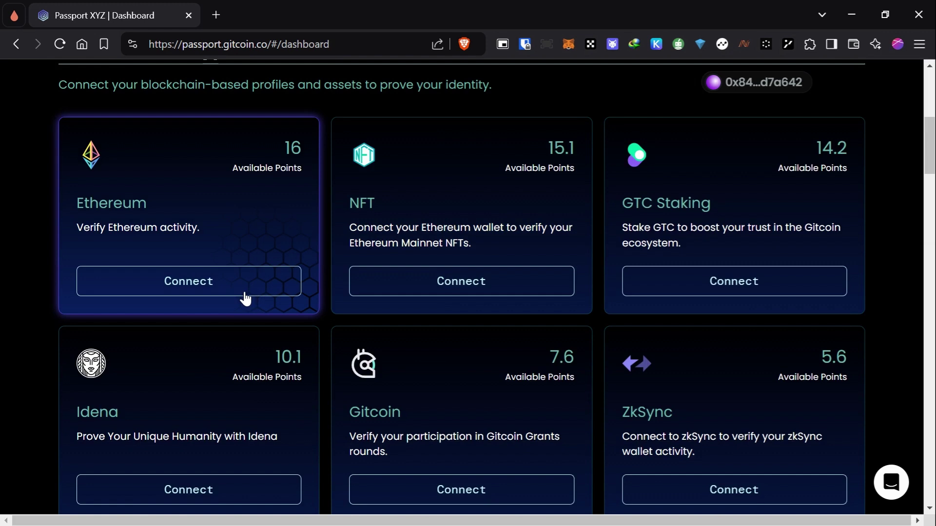
scroll(245, 298, down, 8)
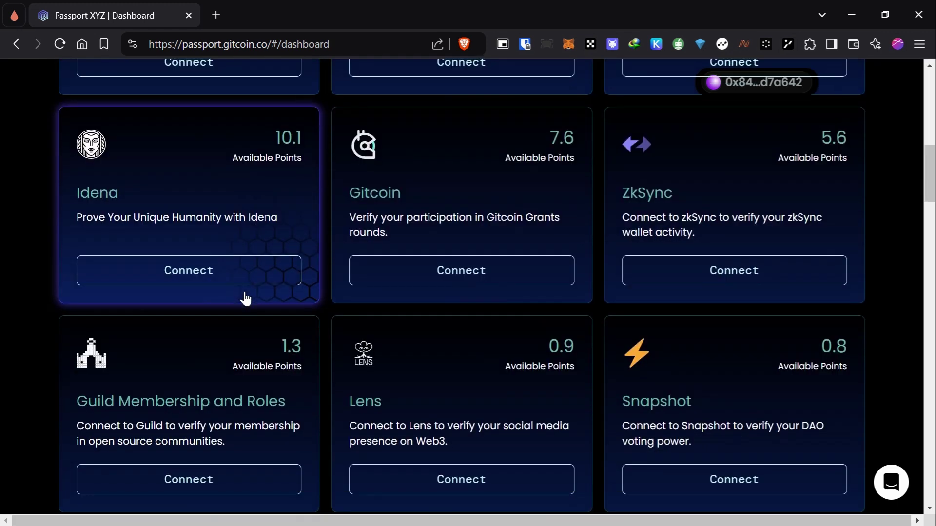
scroll(246, 298, down, 6)
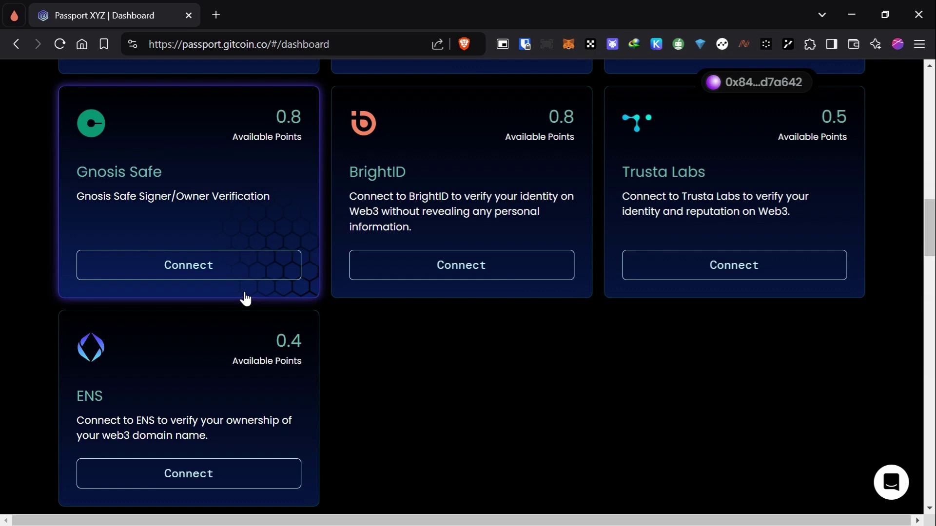
scroll(245, 299, down, 10)
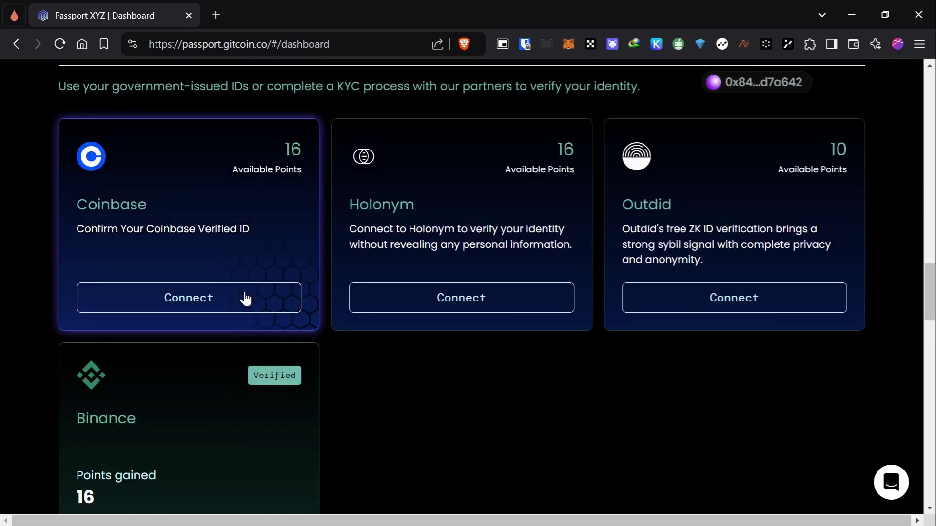
scroll(449, 253, down, 9)
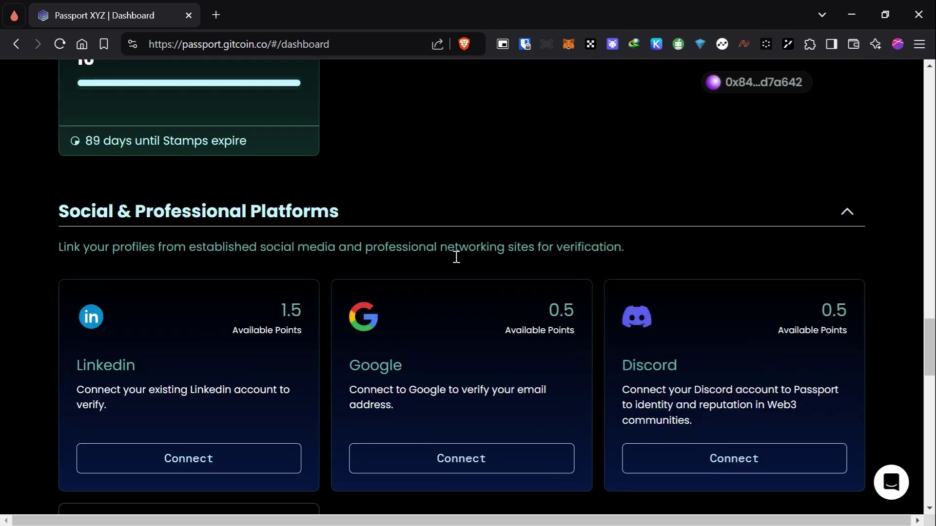
scroll(456, 257, down, 7)
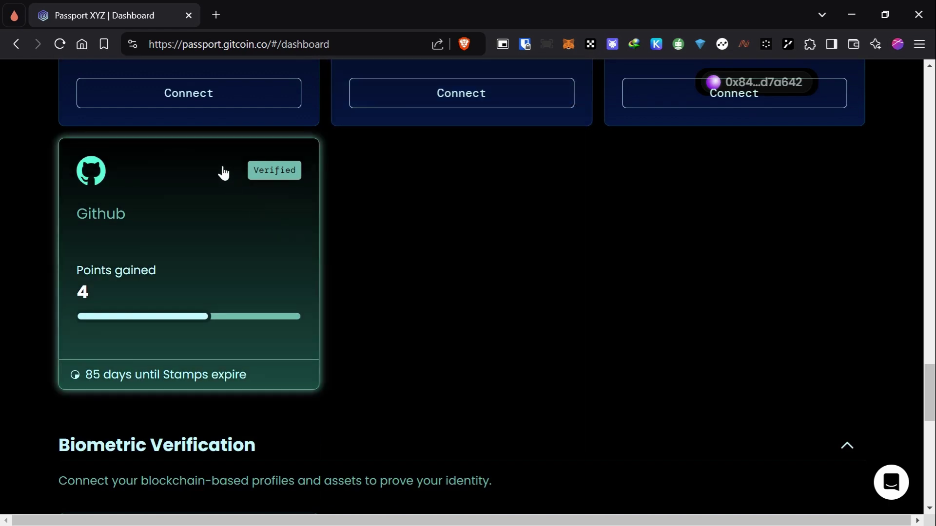
scroll(134, 247, down, 2)
scroll(134, 247, down, 12)
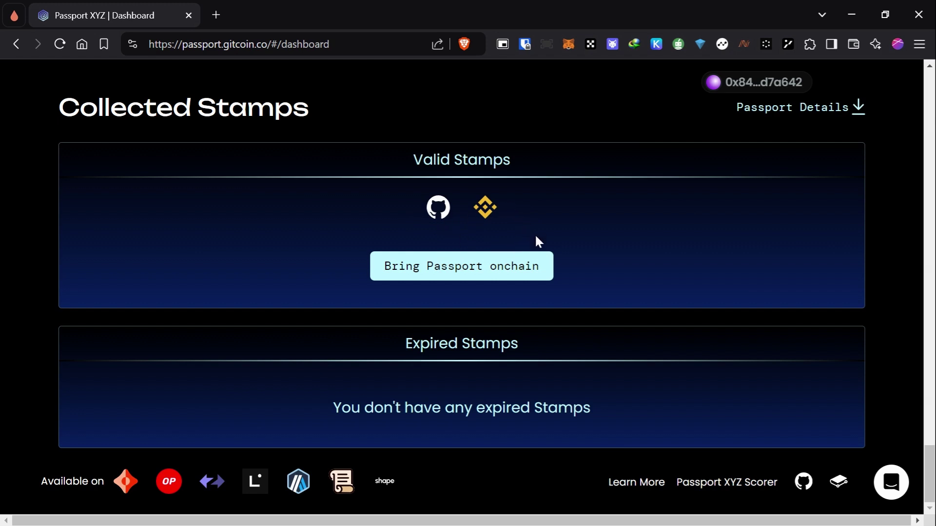
scroll(495, 358, up, 5)
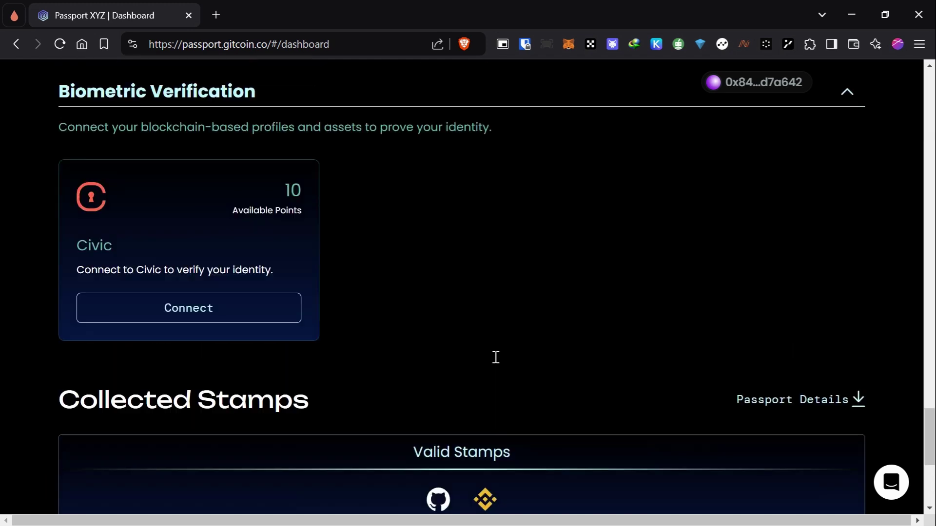
scroll(492, 355, down, 3)
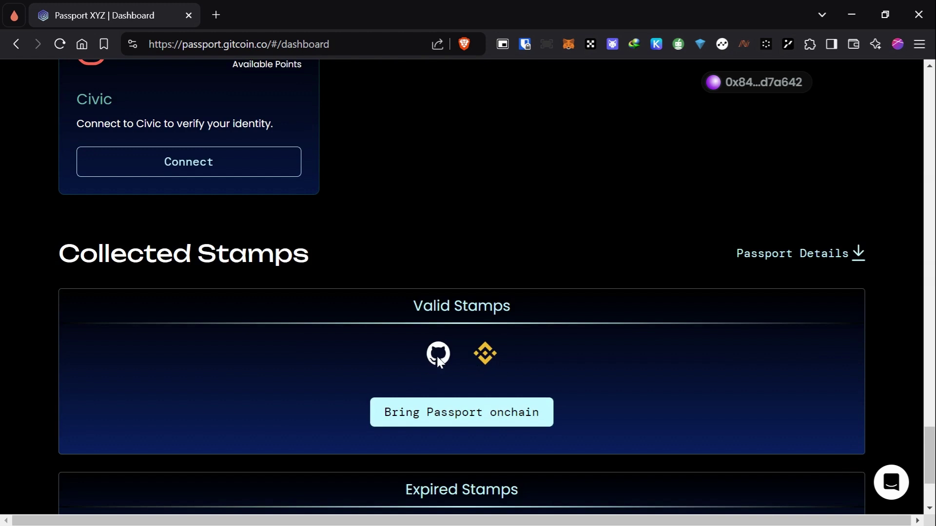
scroll(486, 358, up, 4)
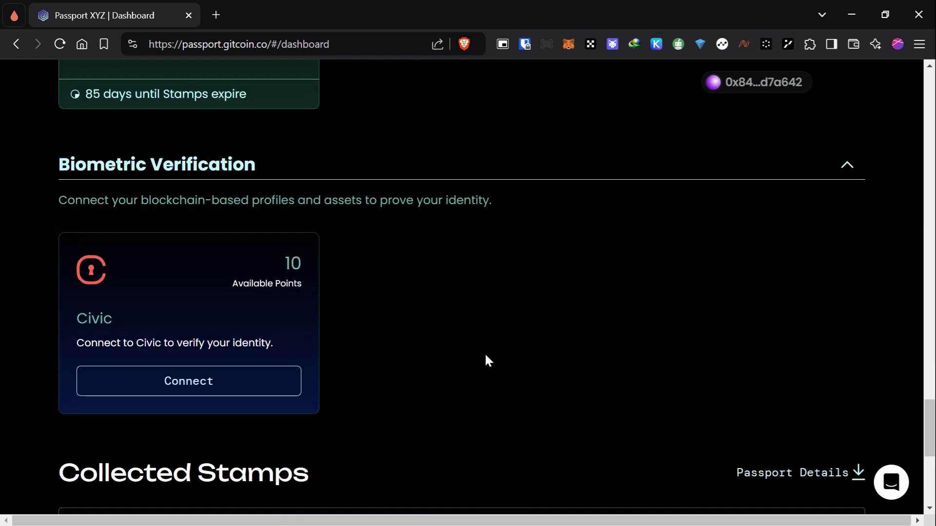
scroll(486, 357, up, 8)
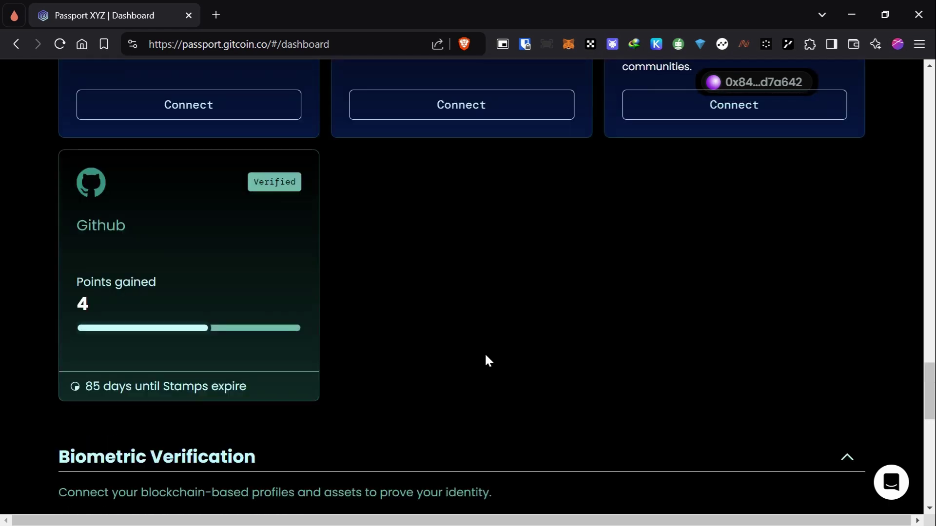
scroll(487, 361, up, 2)
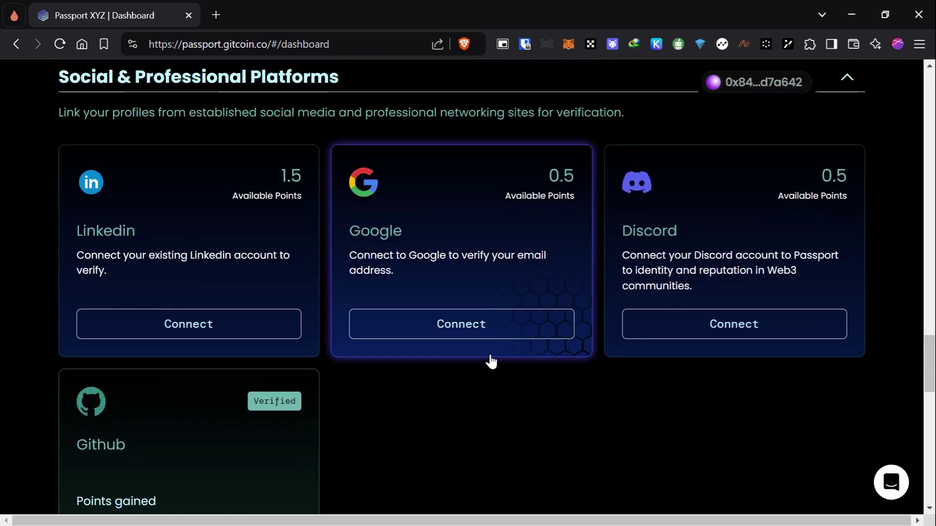
scroll(490, 361, down, 2)
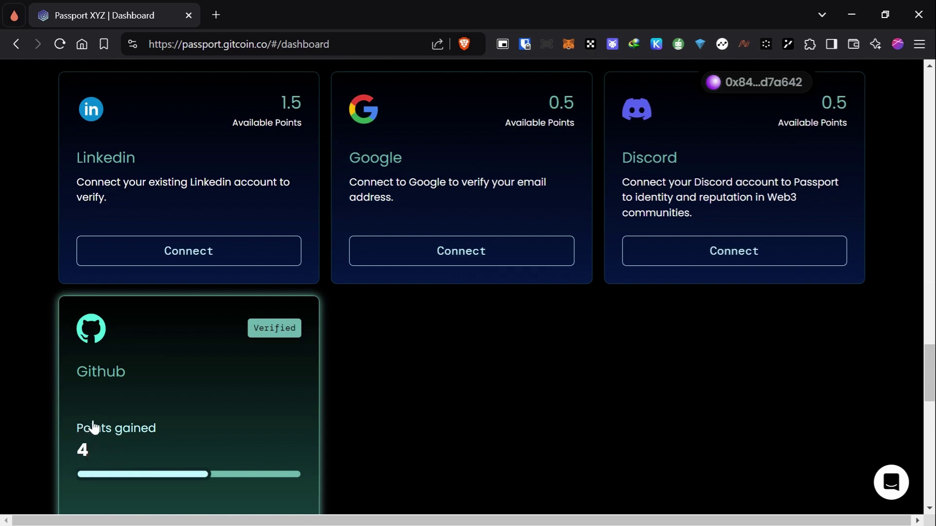
scroll(490, 340, up, 6)
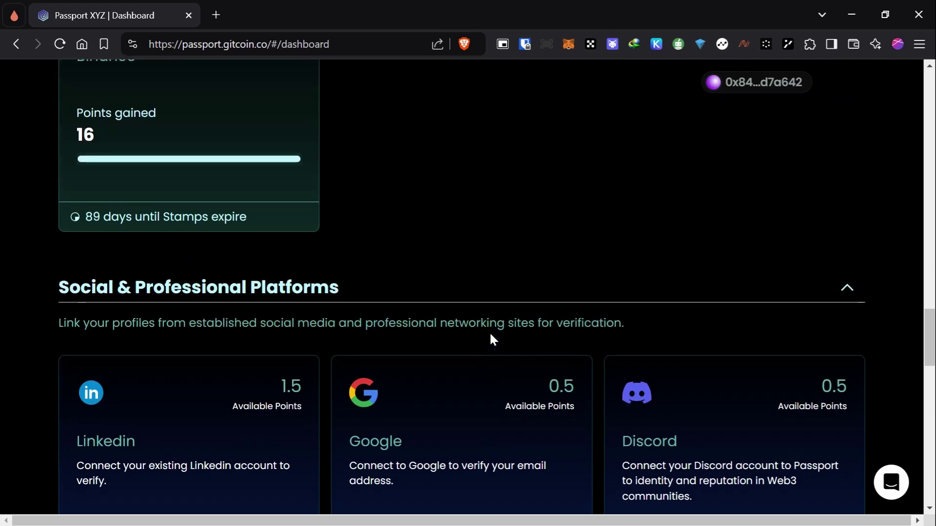
scroll(491, 336, up, 2)
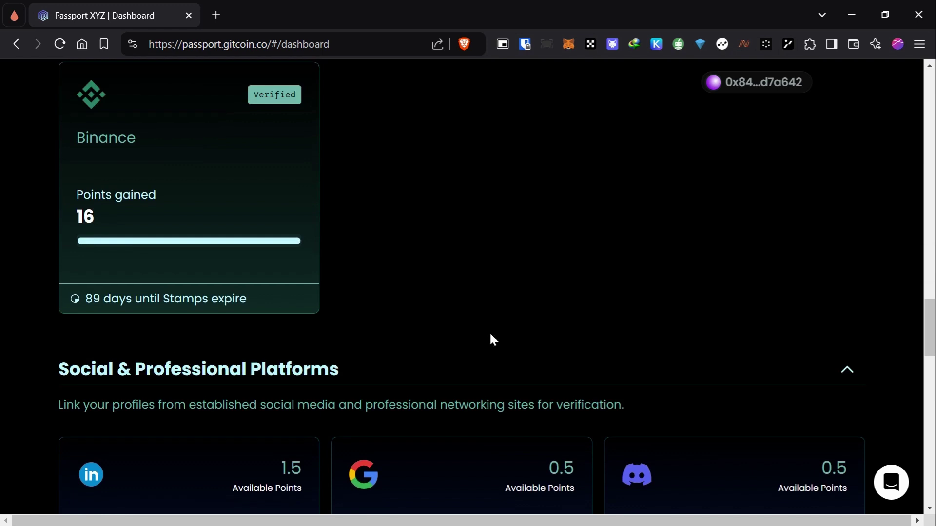
scroll(490, 340, up, 8)
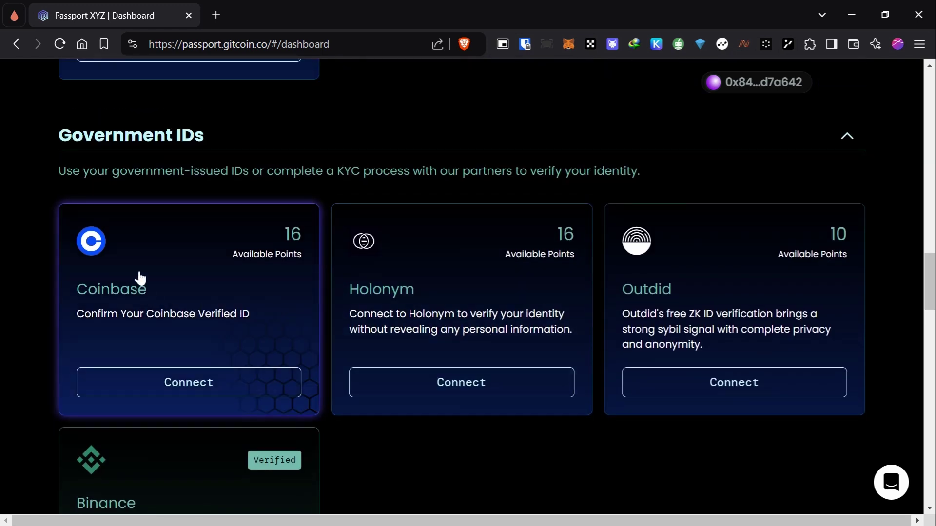
scroll(585, 215, down, 3)
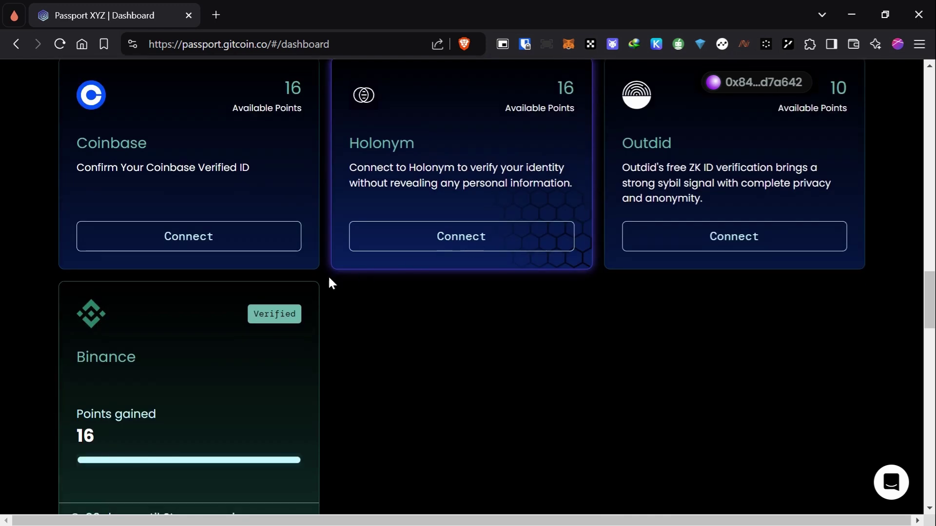
scroll(105, 341, down, 2)
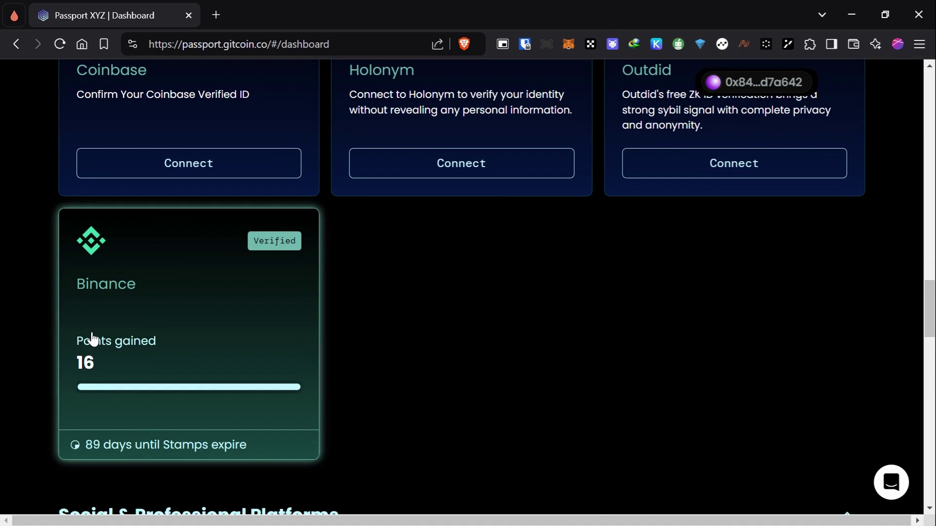
Step: Show the verified Binance stamp's details and highlight its KYC verification text
click(125, 295)
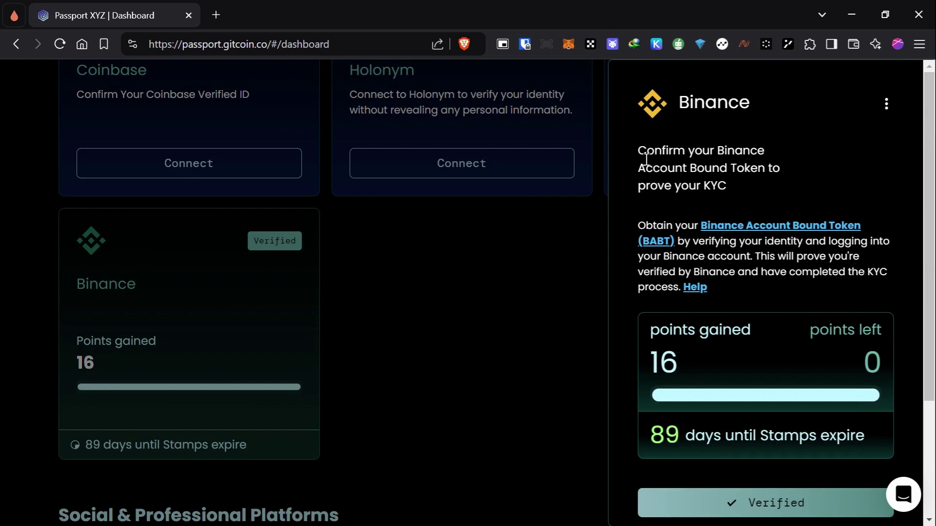
drag(646, 159, 743, 183)
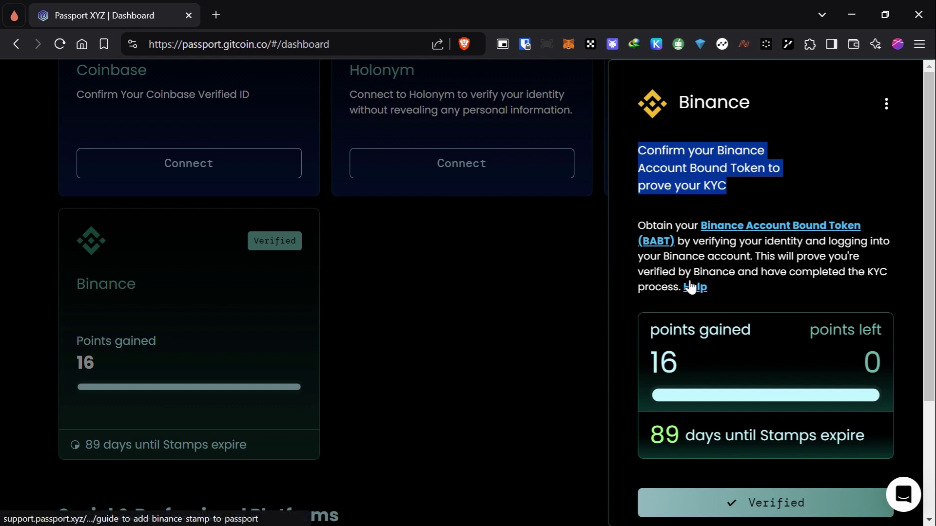
drag(651, 280, 677, 281)
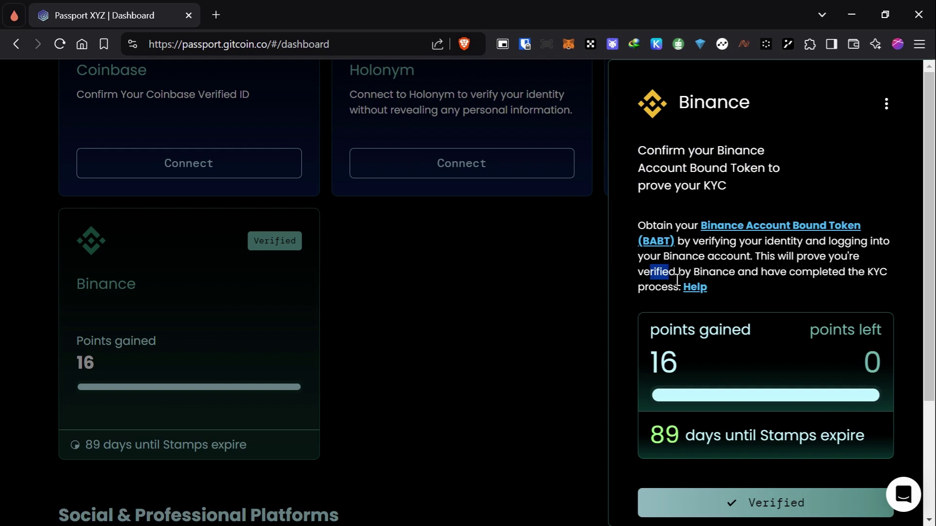
drag(762, 278, 810, 278)
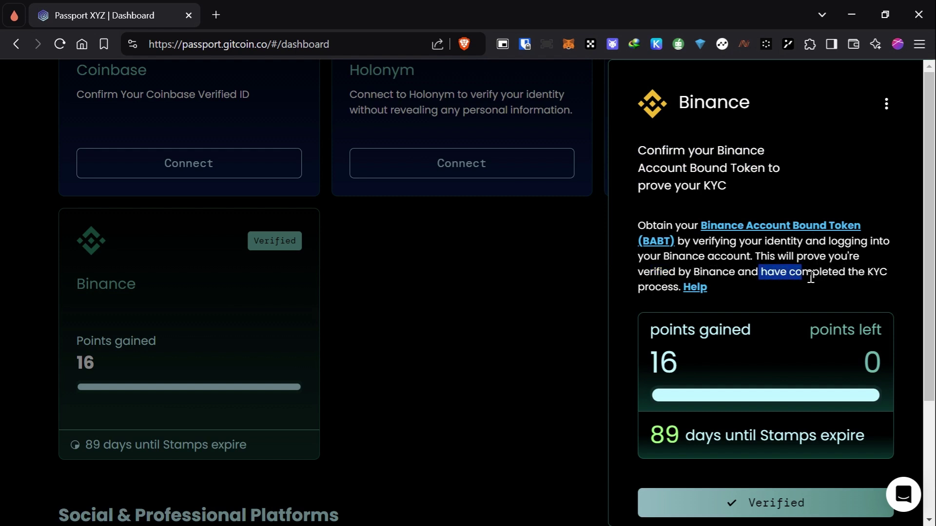
Step: Open the 'Binance Account Bound Token' link in a new tab
scroll(772, 263, down, 3)
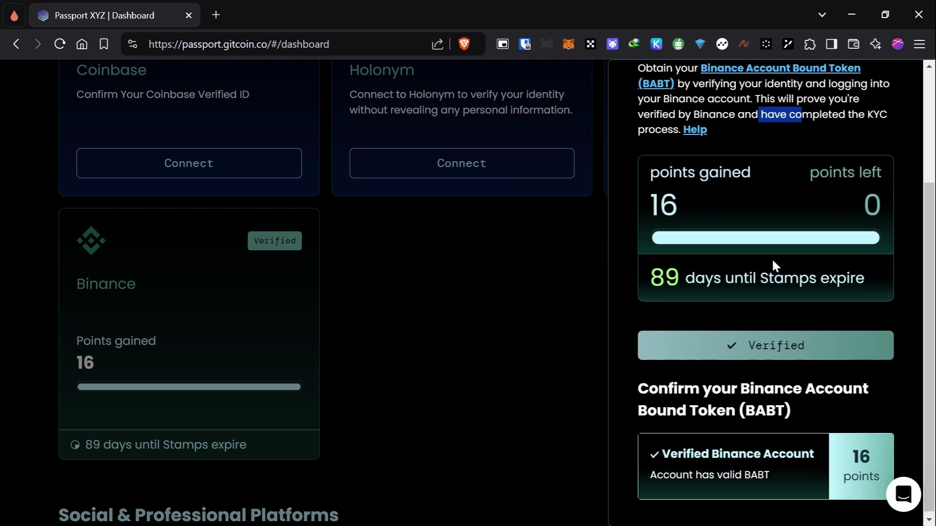
scroll(772, 264, up, 3)
right_click(724, 226)
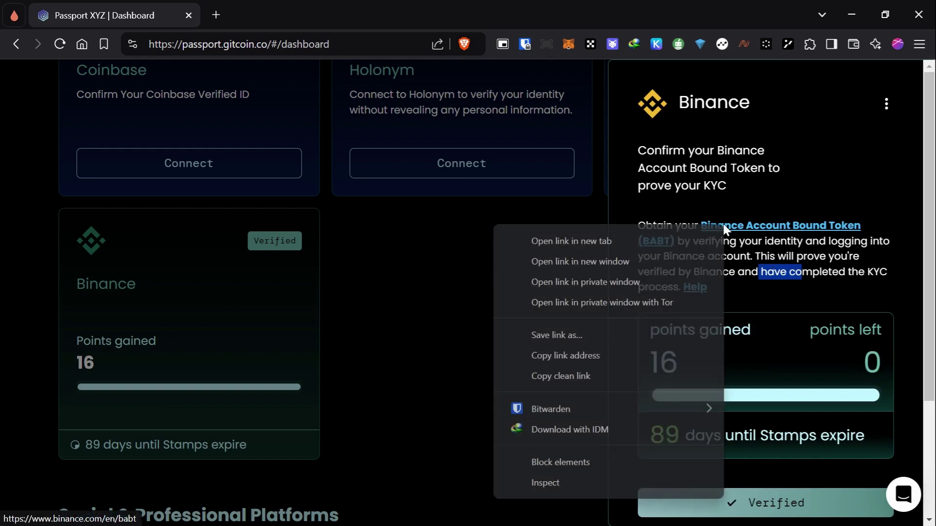
click(671, 242)
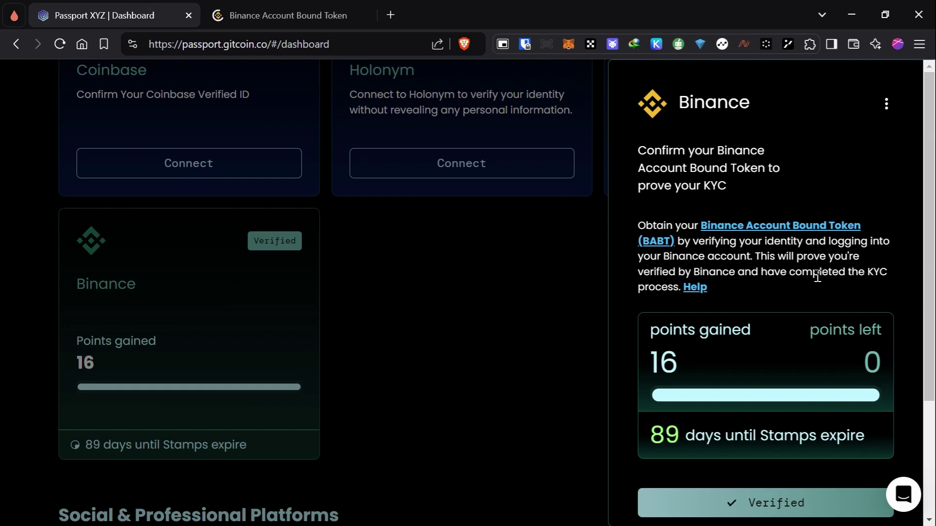
Step: View the Binance Account Bound Token page's four claim steps and dismiss its notifications prompt
click(263, 6)
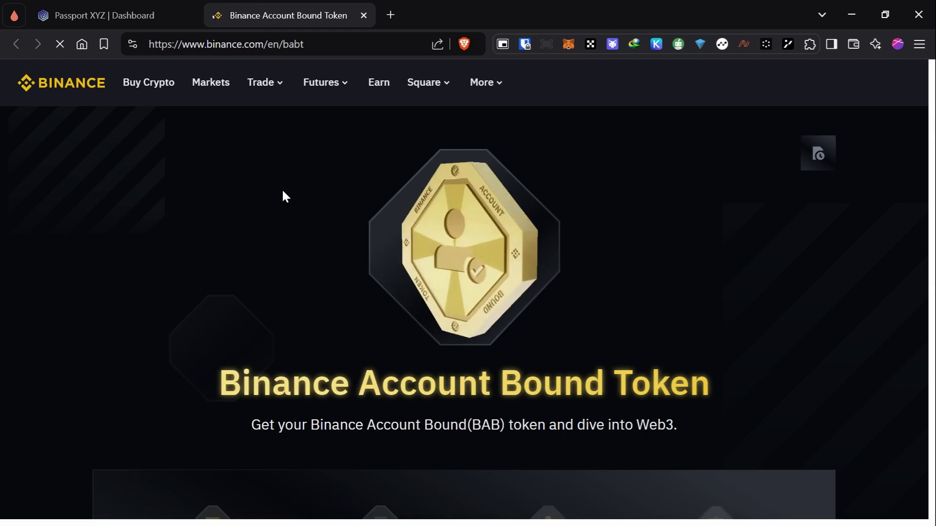
scroll(285, 196, down, 3)
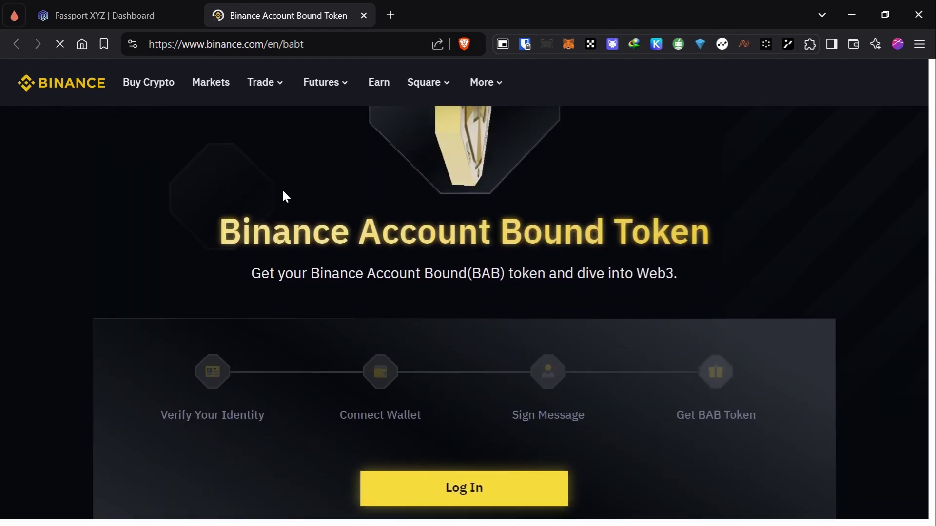
scroll(285, 196, down, 1)
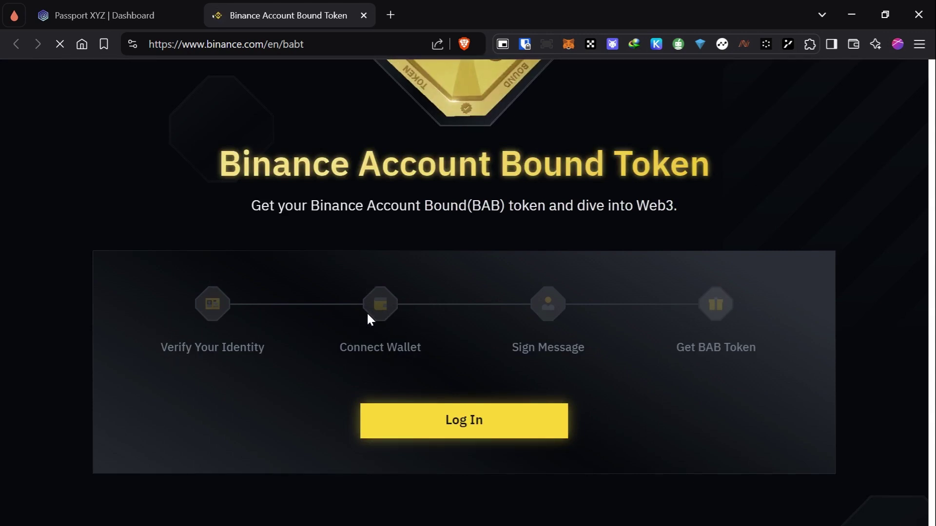
click(108, 12)
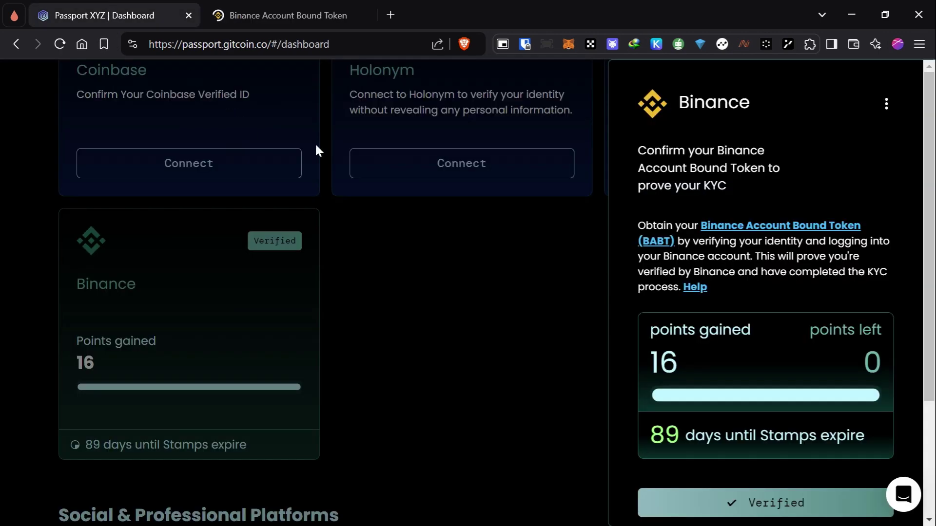
click(235, 46)
click(256, 15)
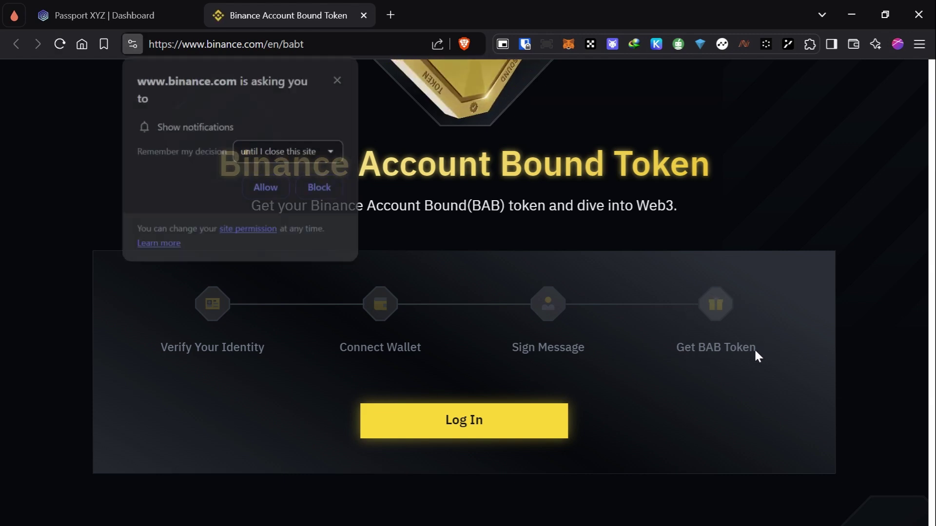
click(337, 80)
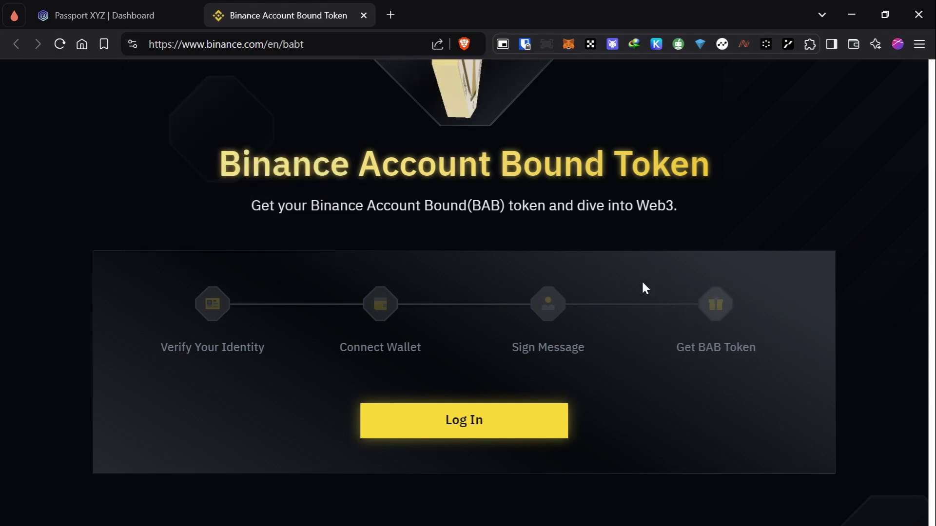
scroll(644, 273, down, 5)
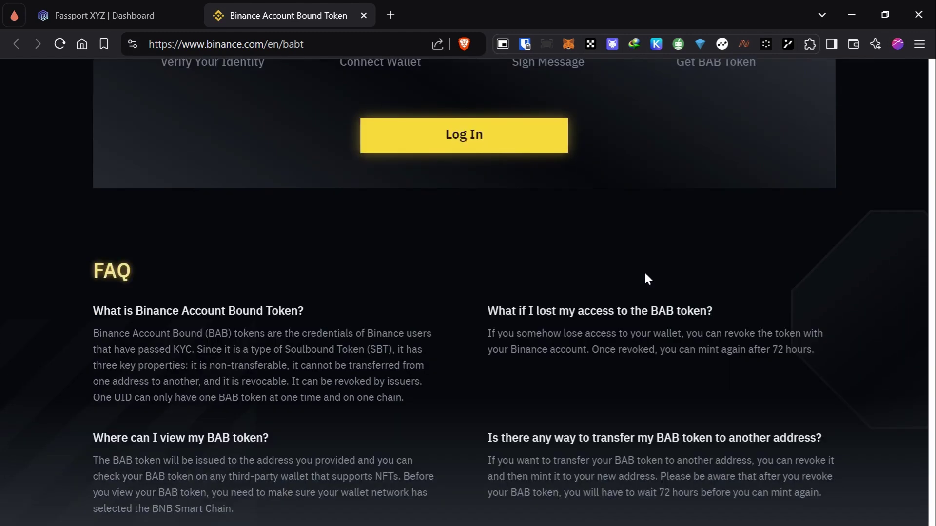
scroll(646, 271, up, 10)
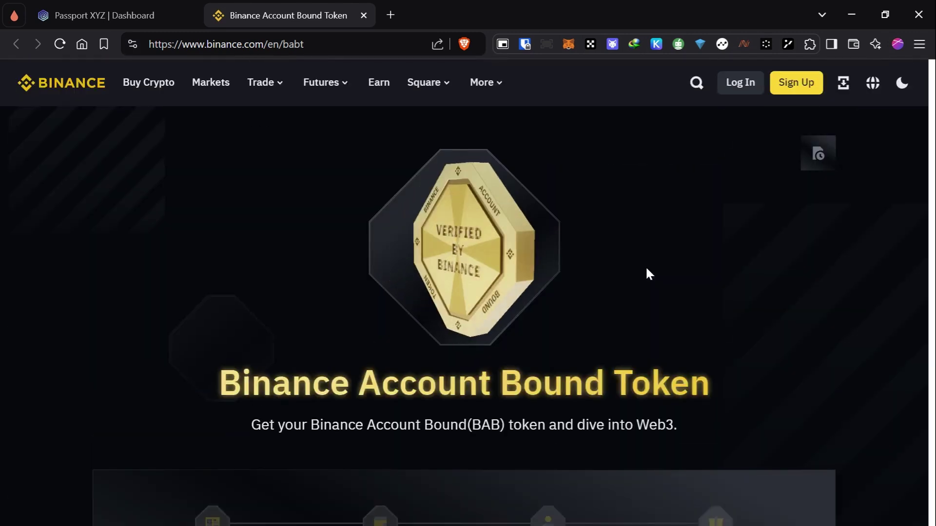
scroll(646, 268, down, 6)
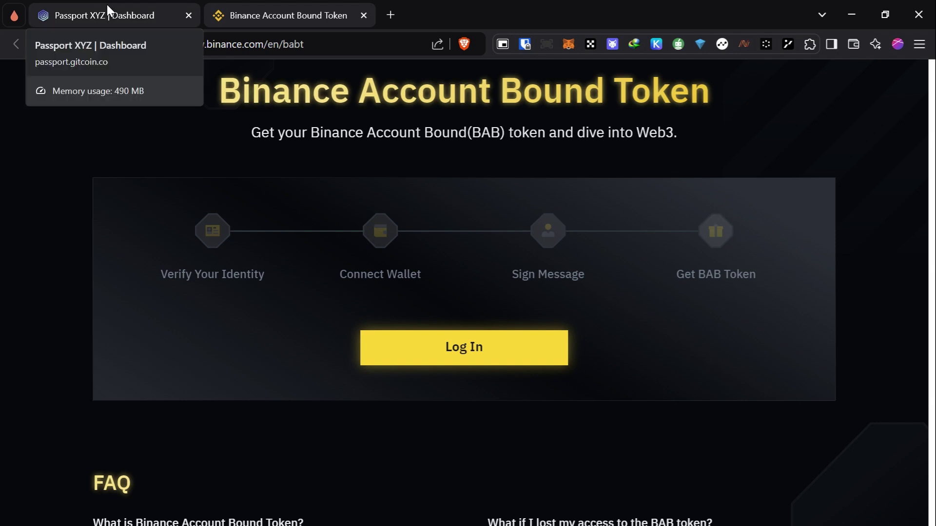
Step: Return to the 'Passport XYZ | Dashboard' tab showing the Binance stamp's 16 points gained
click(107, 5)
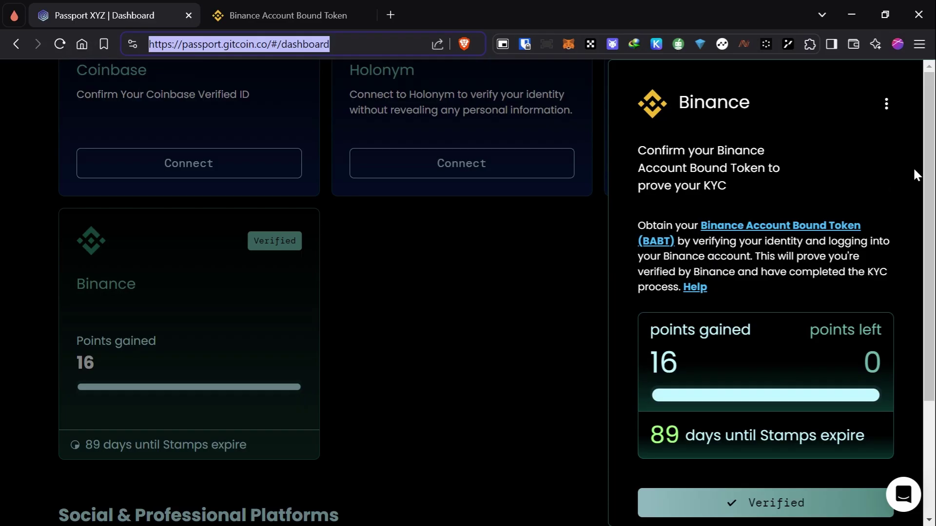
click(930, 176)
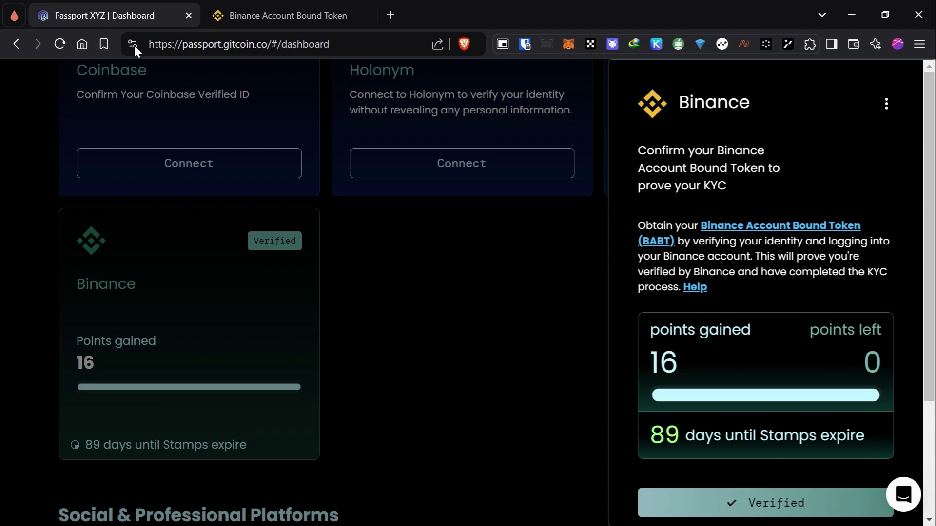
Step: Switch to the faucet's mining session page
click(14, 15)
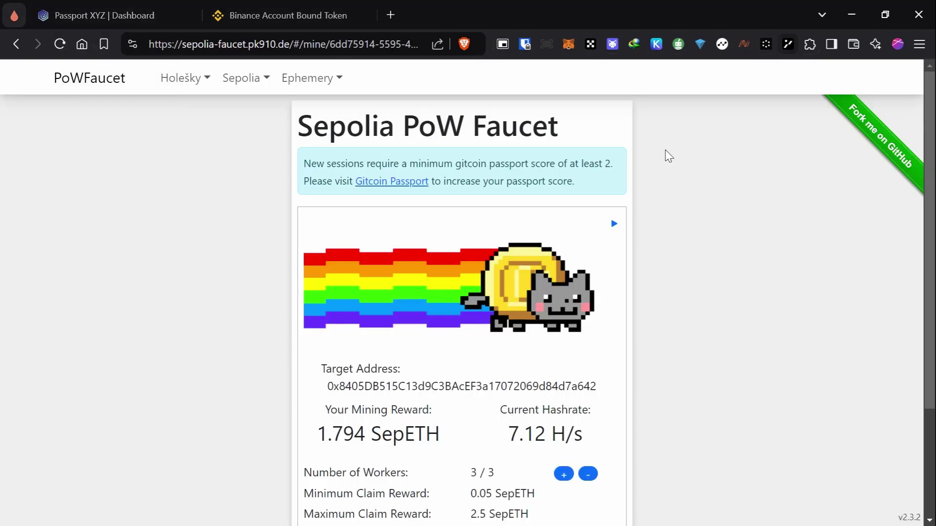
scroll(476, 244, down, 3)
click(264, 278)
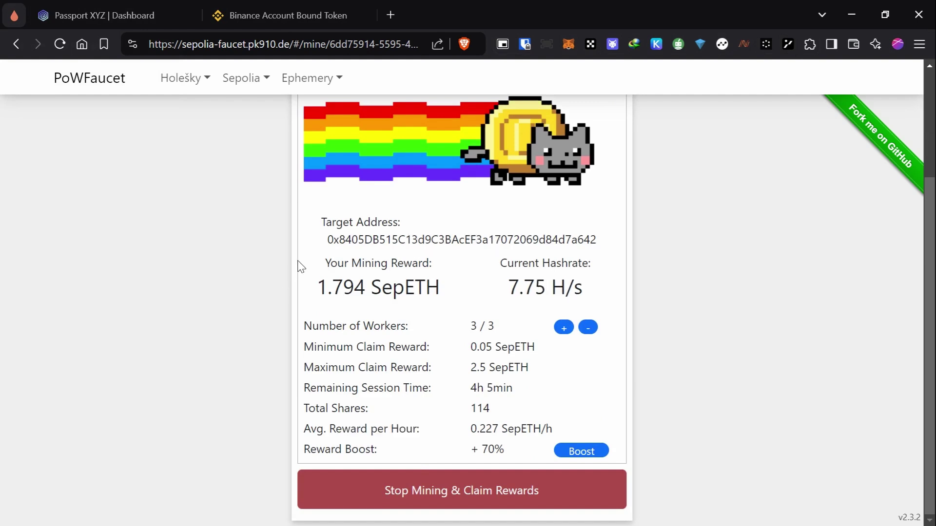
drag(322, 178, 452, 244)
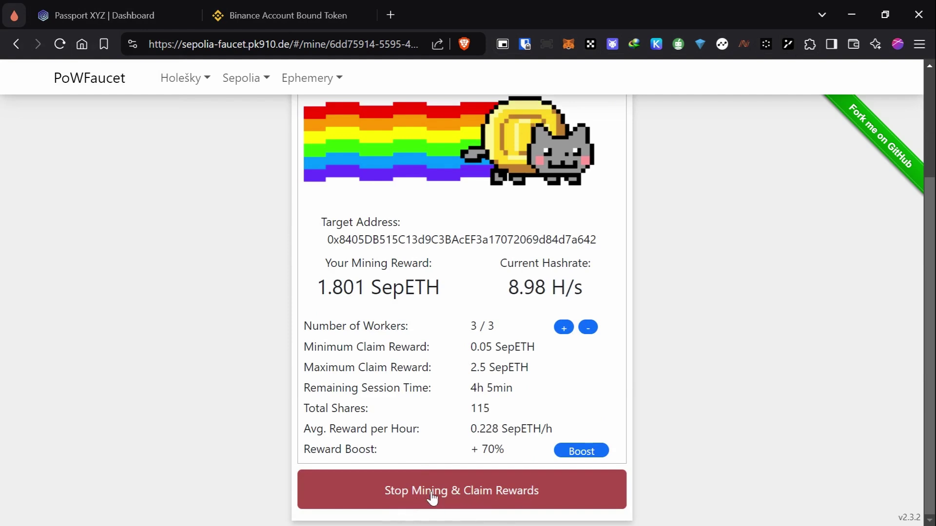
Step: Stop mining, dismiss the session error, and claim the 1.801 SepETH reward from the restored session
click(467, 494)
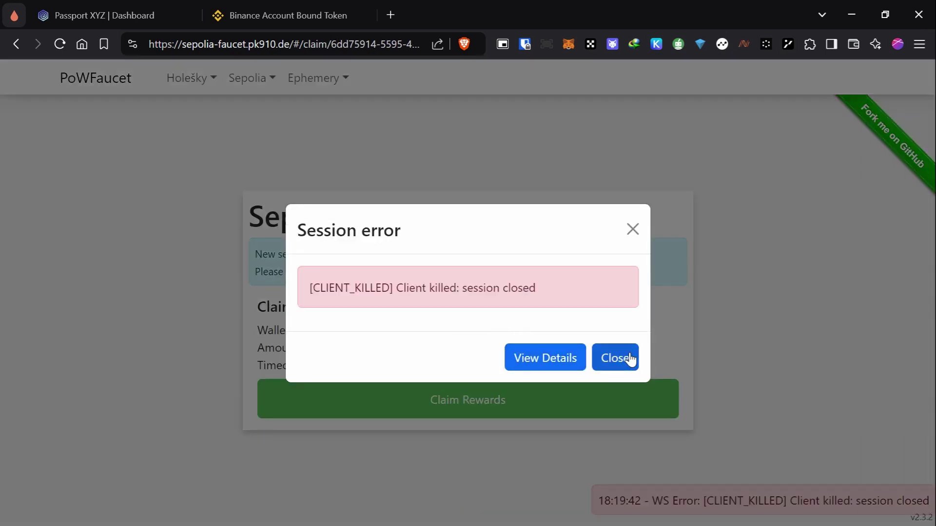
click(632, 229)
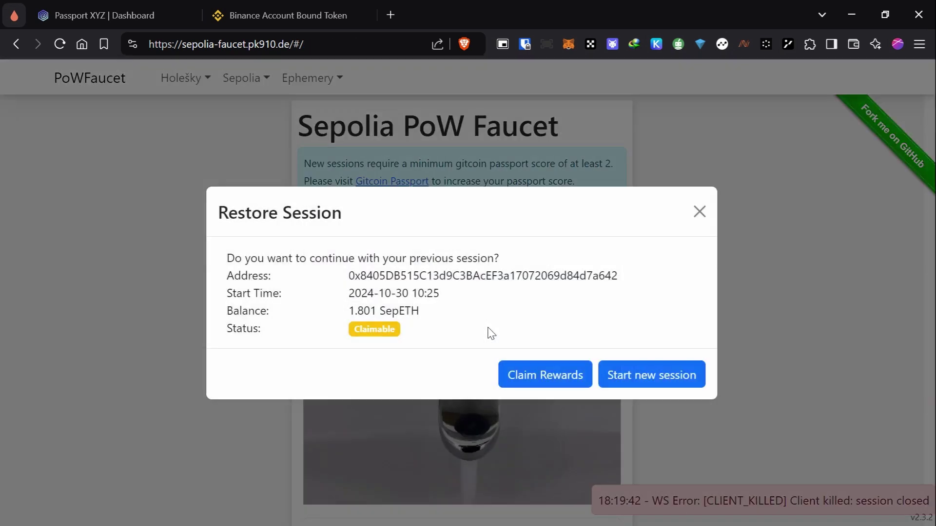
click(543, 383)
click(569, 44)
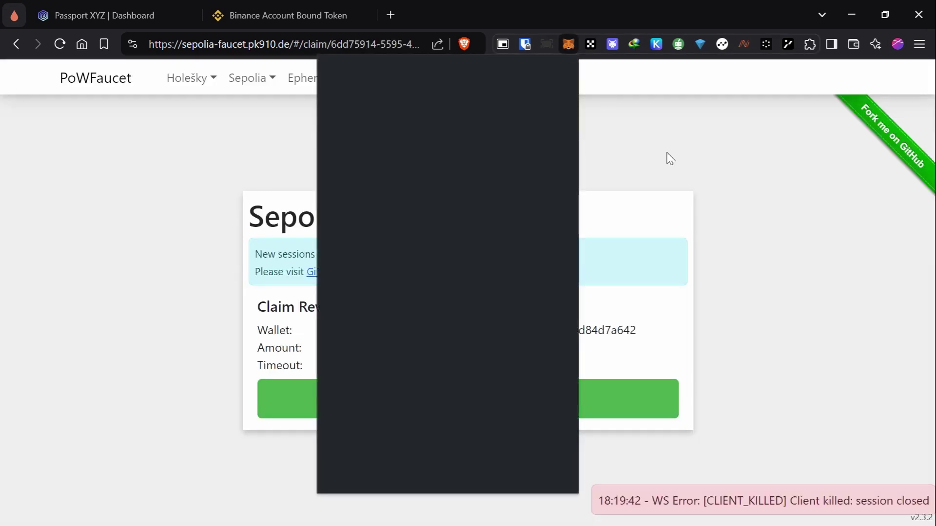
click(667, 183)
click(438, 400)
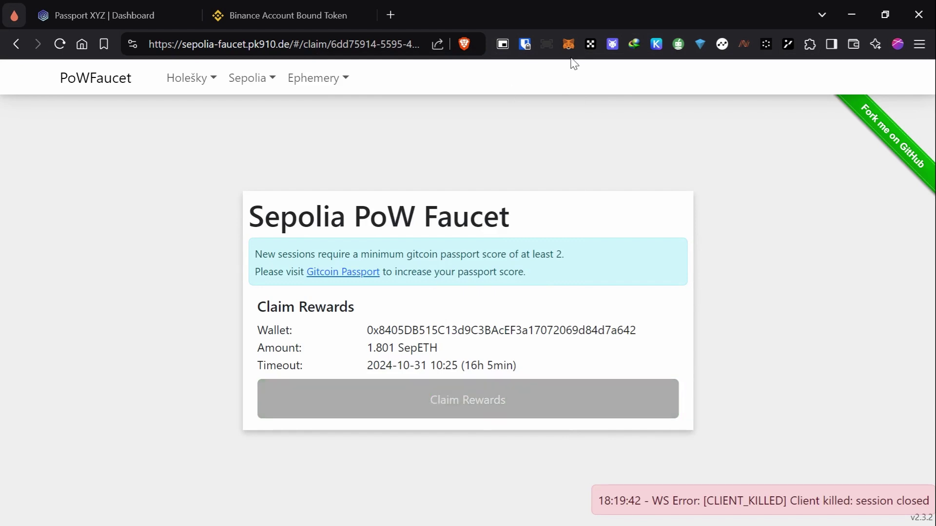
click(568, 41)
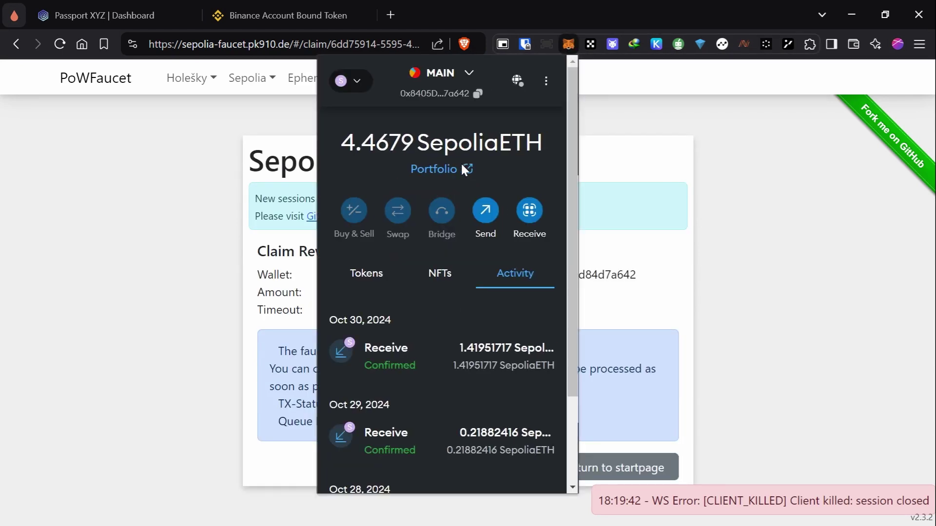
Step: Verify MetaMask's balance rose to 6.2684 SepoliaETH with the 1.80050283 receipt, then close the wallet
drag(351, 153, 555, 147)
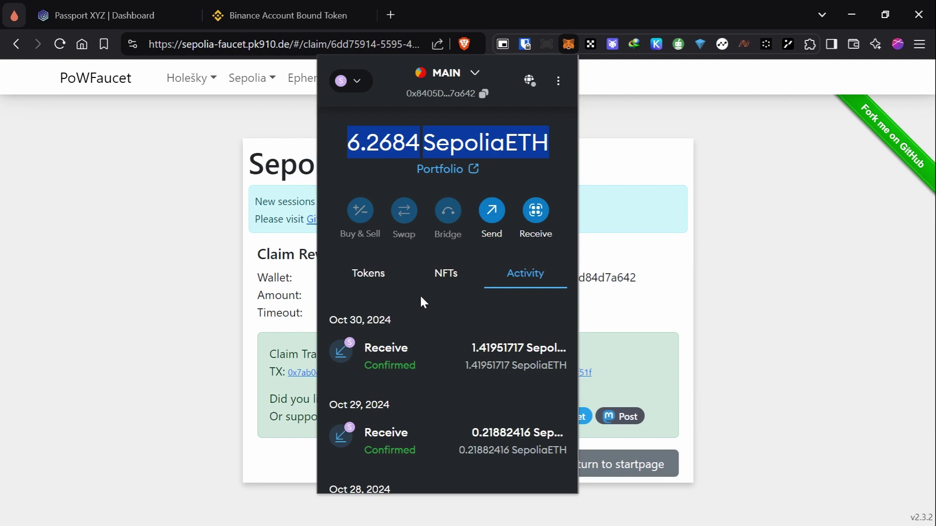
click(375, 149)
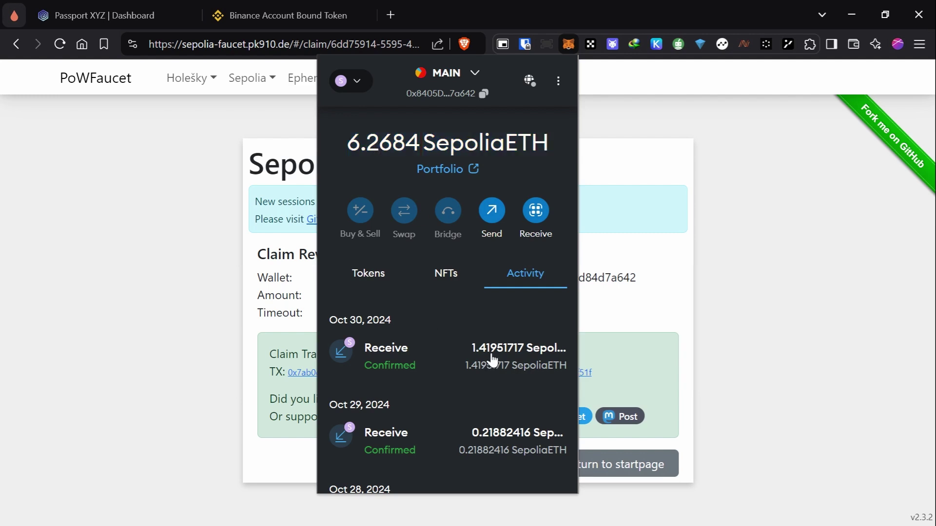
click(462, 274)
click(528, 279)
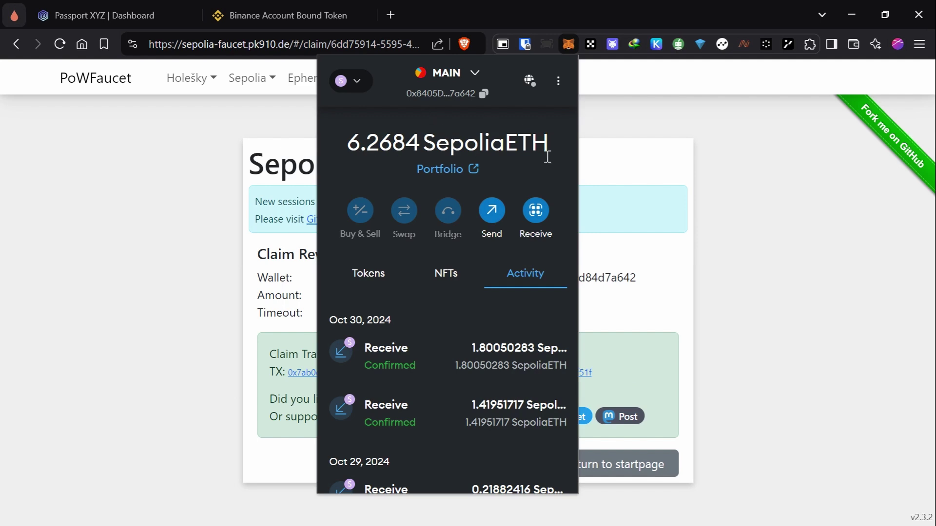
click(181, 338)
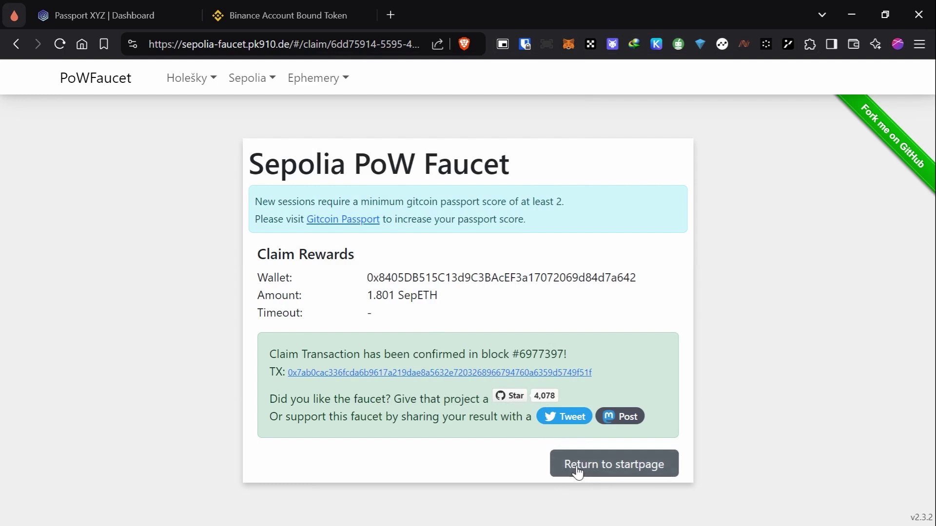
Step: Return to the faucet start page and switch MetaMask to the Sepolia network
click(599, 471)
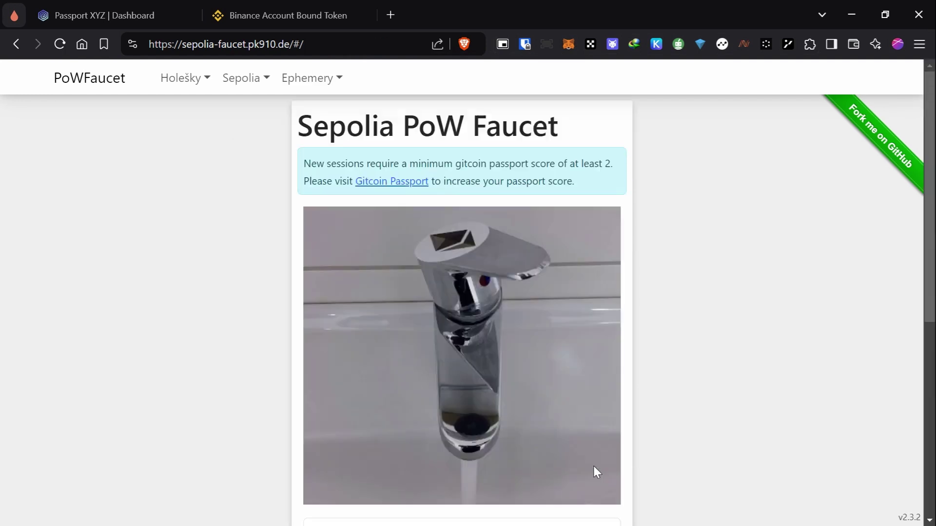
scroll(763, 292, down, 3)
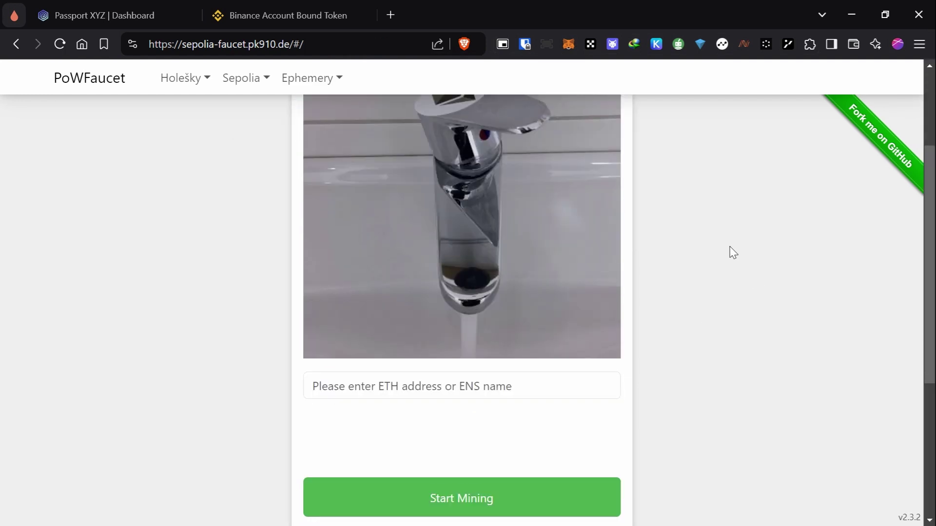
click(567, 50)
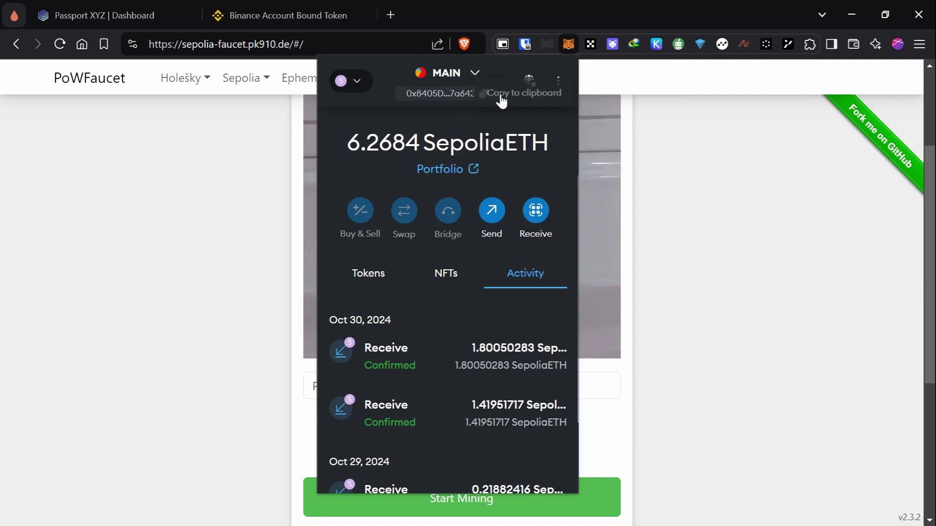
click(358, 82)
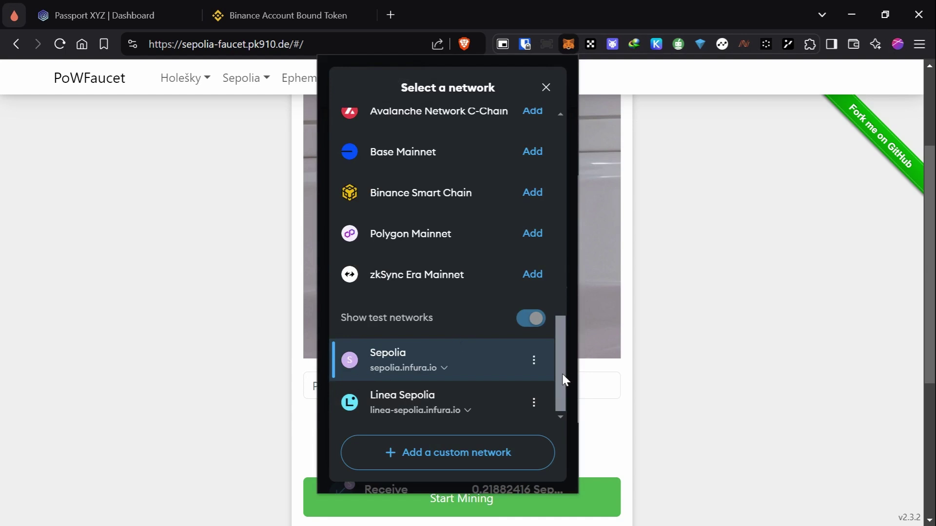
drag(563, 375, 566, 128)
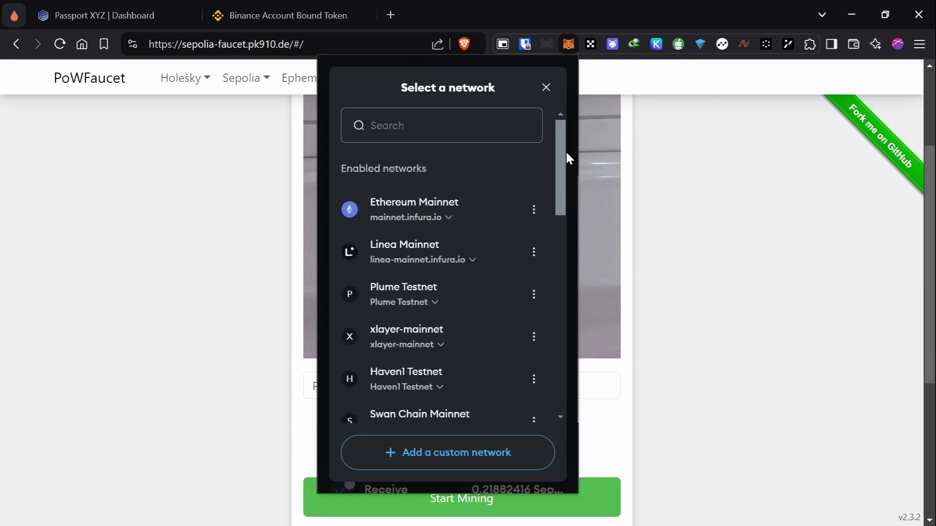
drag(564, 183, 564, 402)
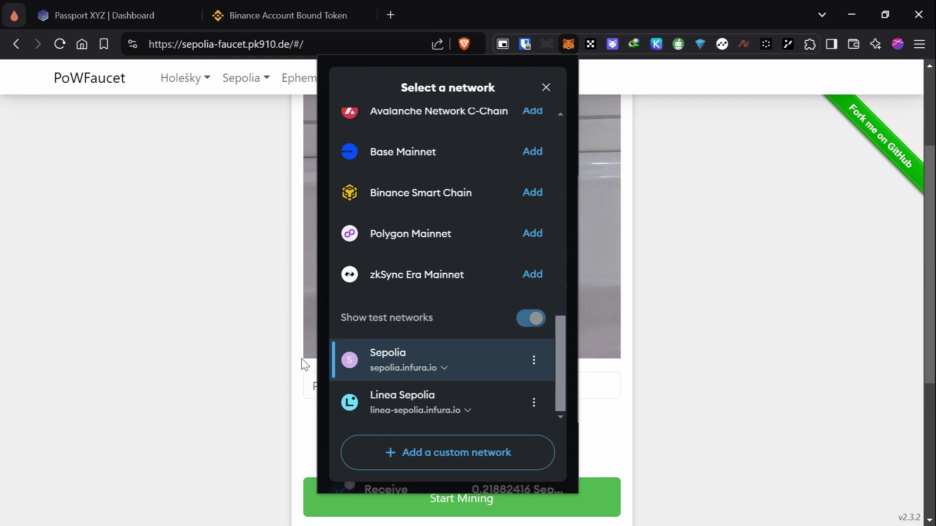
click(353, 361)
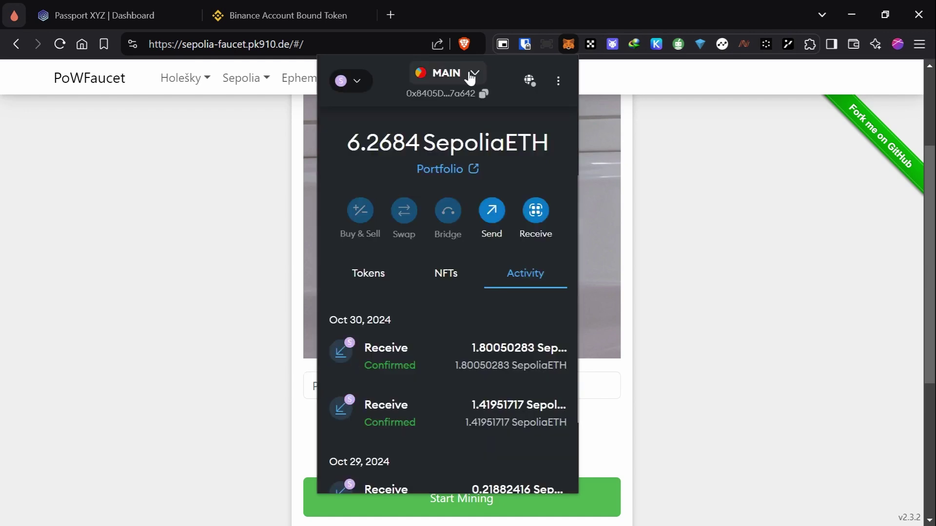
Step: Copy the MetaMask wallet address for pasting into the faucet's address field
click(486, 100)
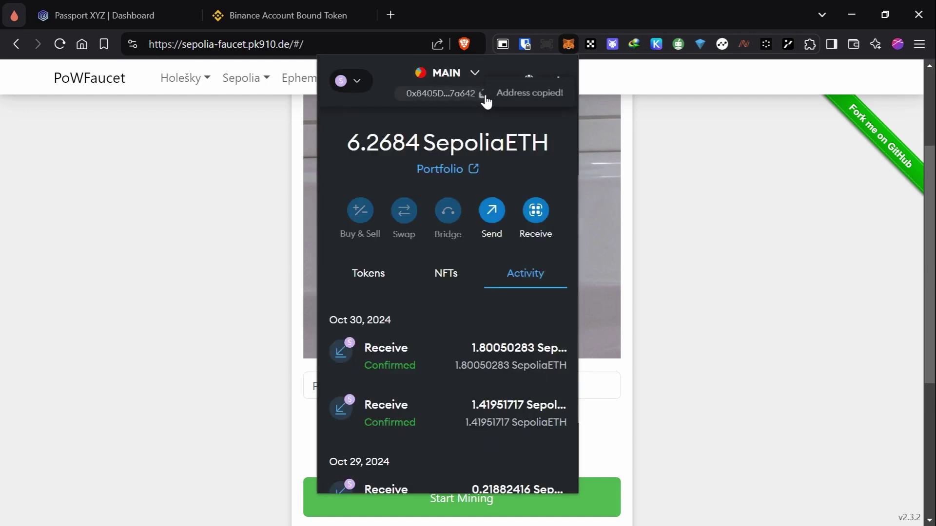
click(145, 277)
click(336, 399)
Step: Paste the copied wallet address into the faucet and tick I'm not a robot
right_click(335, 398)
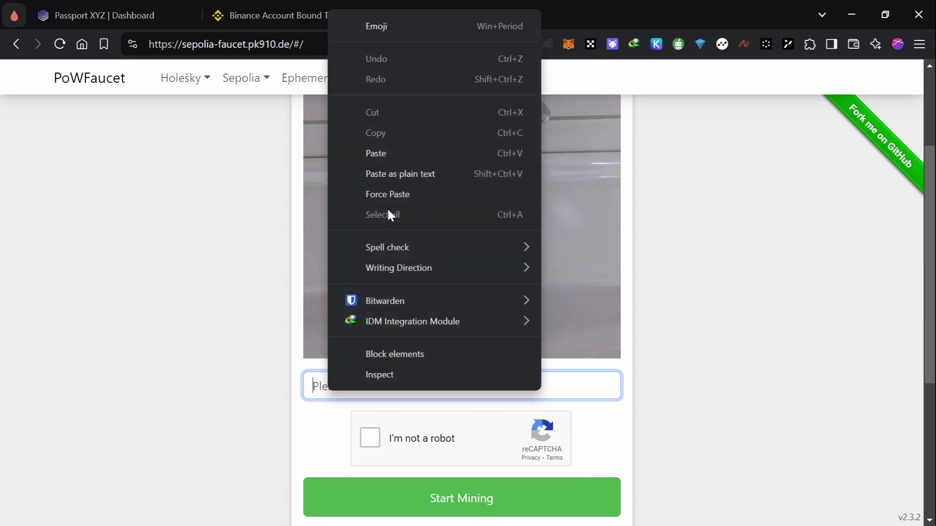
click(373, 145)
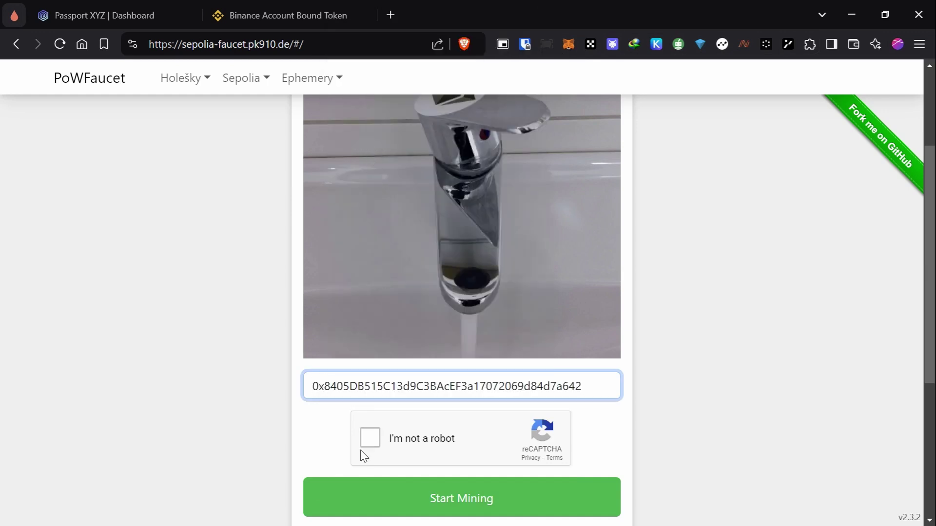
click(369, 439)
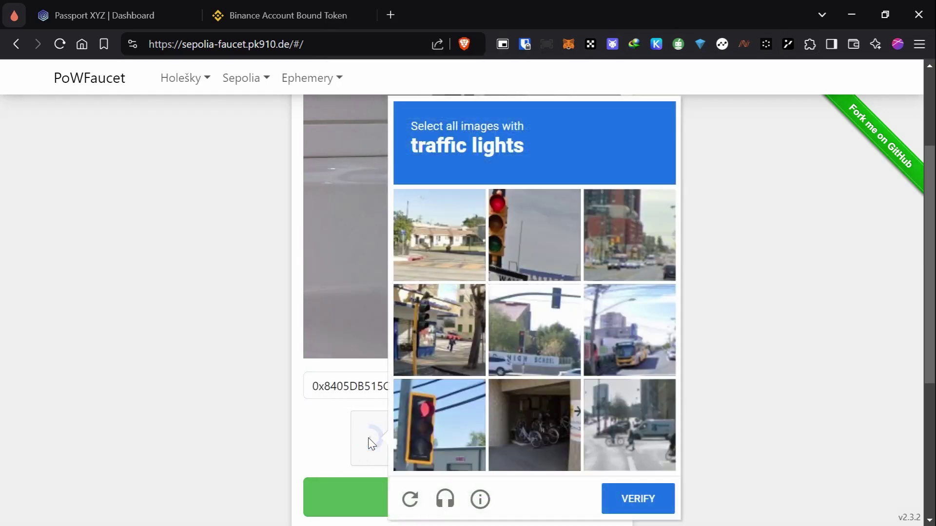
Step: Pass the traffic-light image challenge and start mining for the pasted address
click(539, 229)
click(448, 436)
click(421, 314)
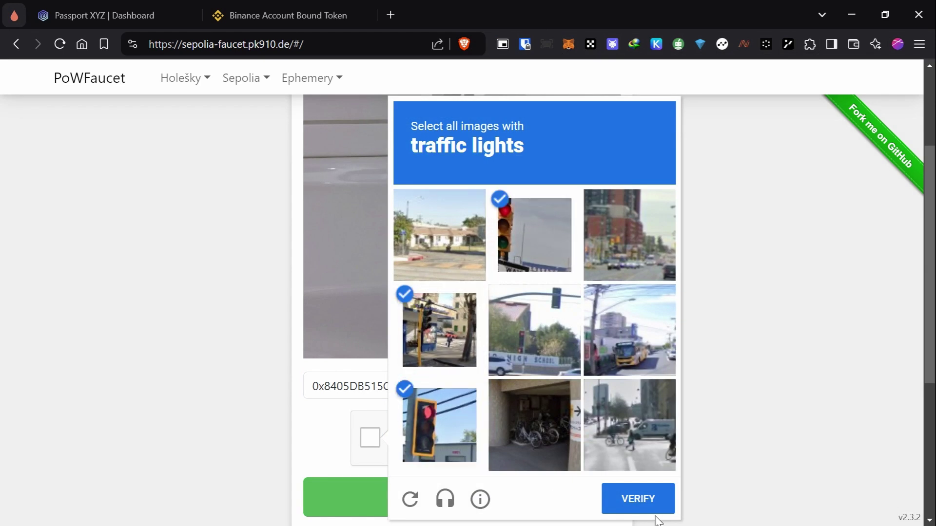
click(612, 494)
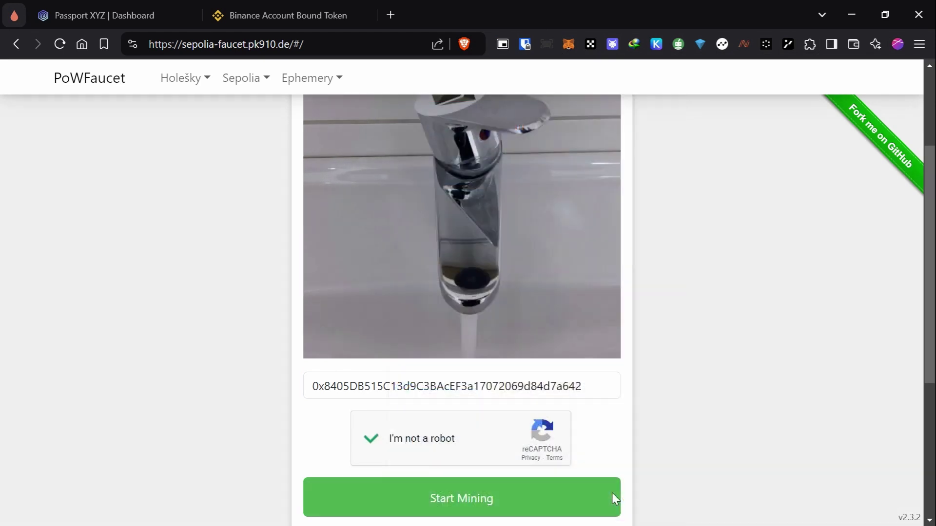
click(419, 500)
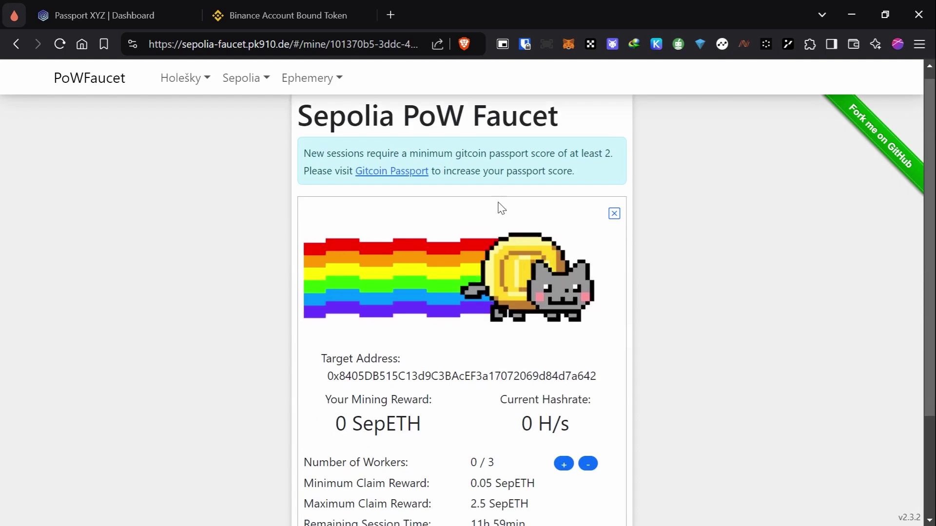
scroll(497, 207, down, 3)
scroll(488, 225, up, 2)
scroll(487, 225, up, 2)
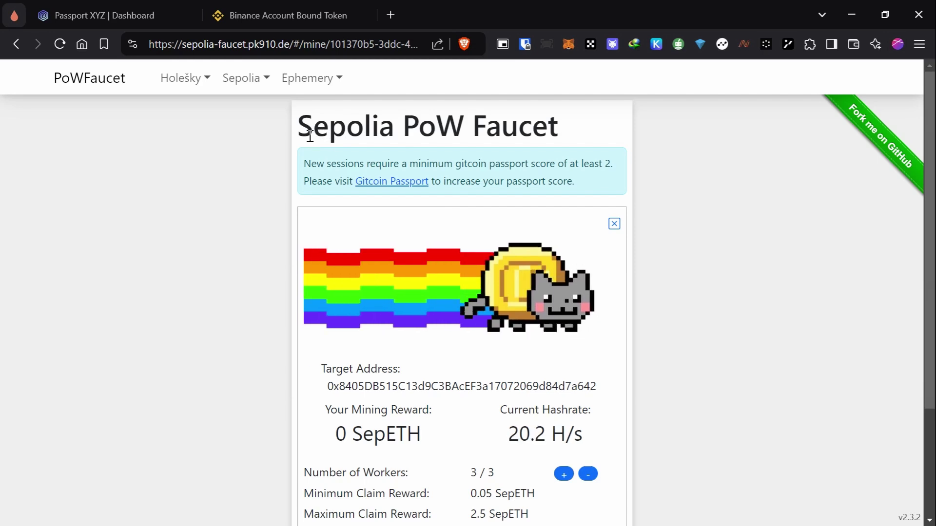
drag(305, 129, 622, 121)
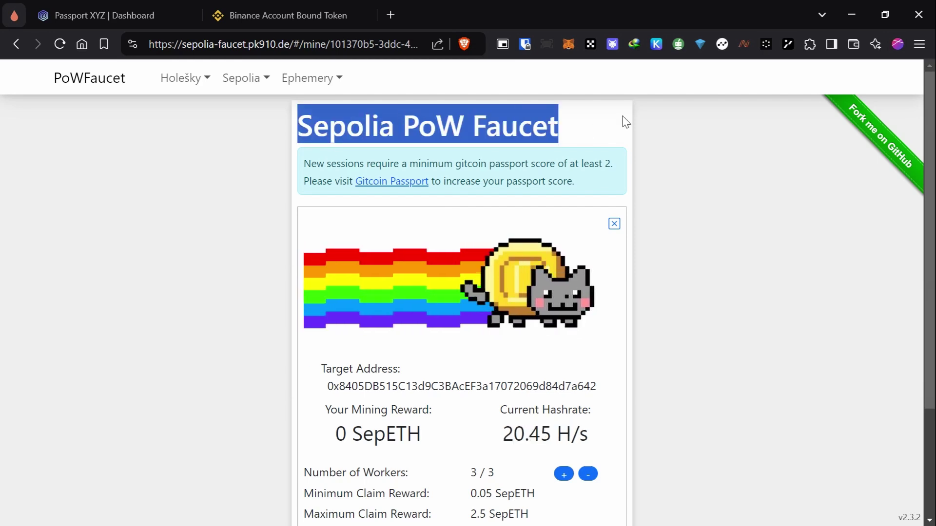
click(464, 150)
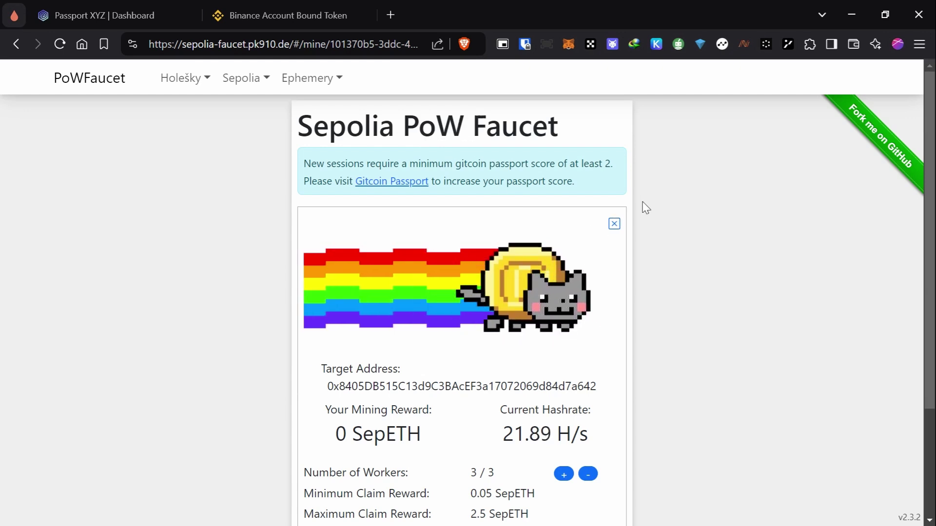
scroll(692, 194, down, 3)
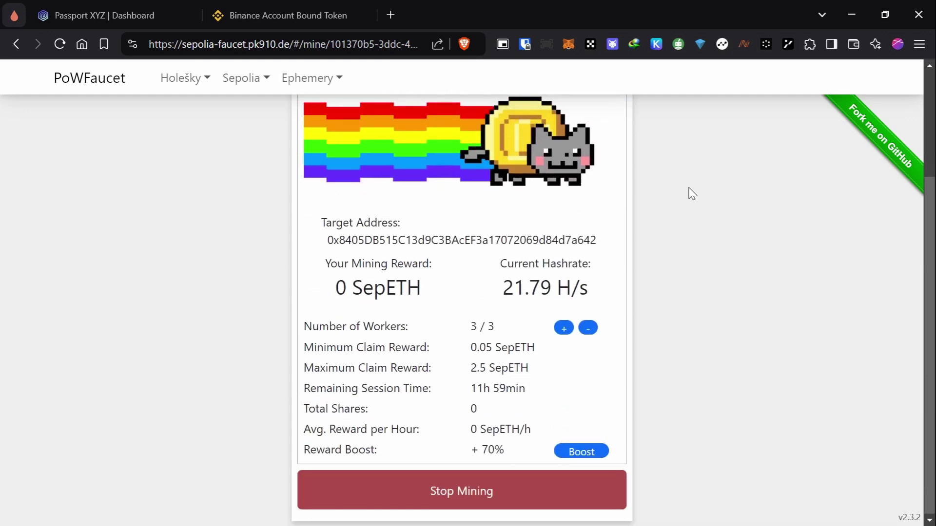
scroll(692, 194, up, 3)
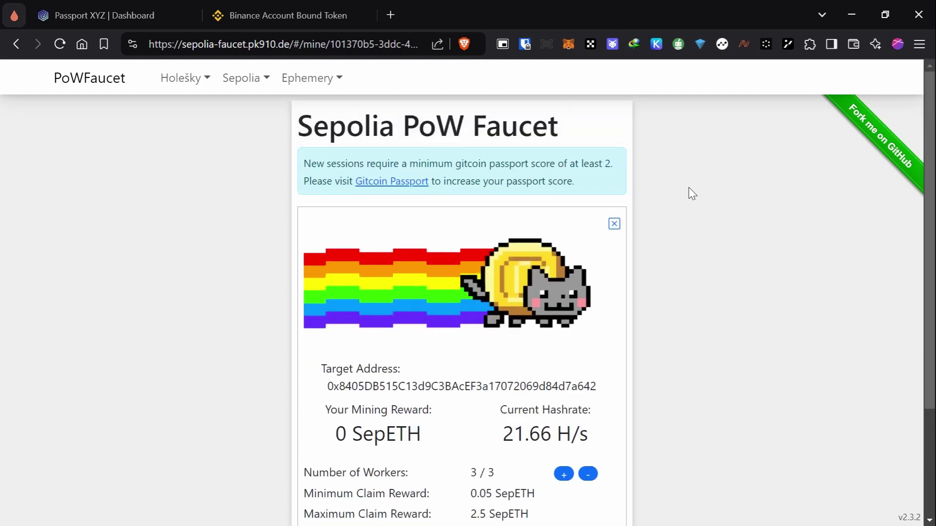